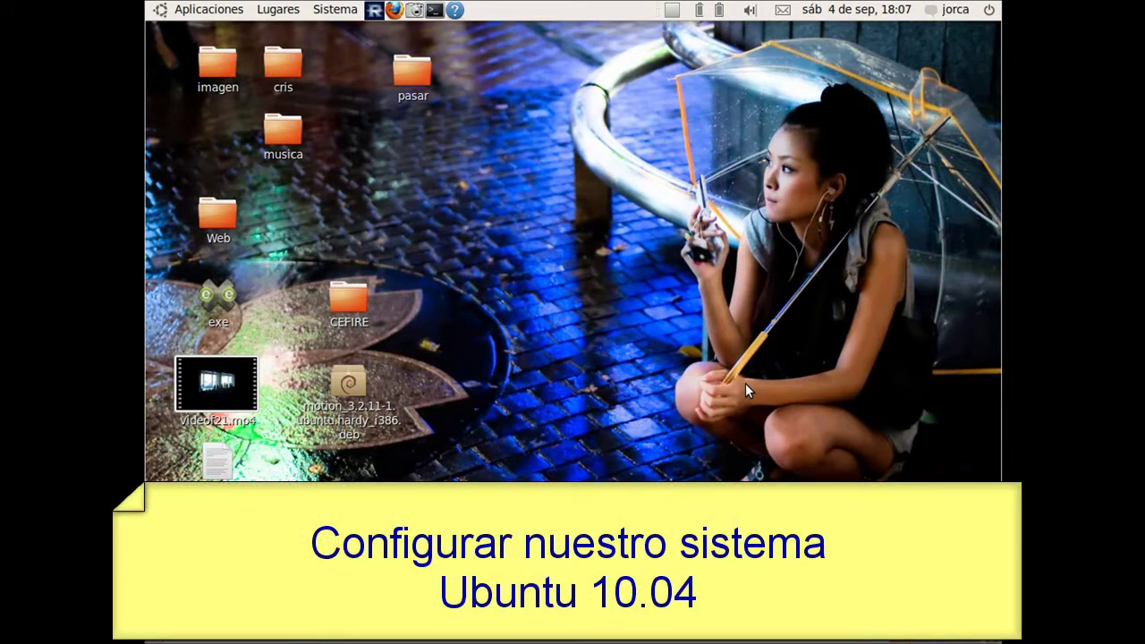
Step: Open the sound preferences from the system preferences
left_click(346, 9)
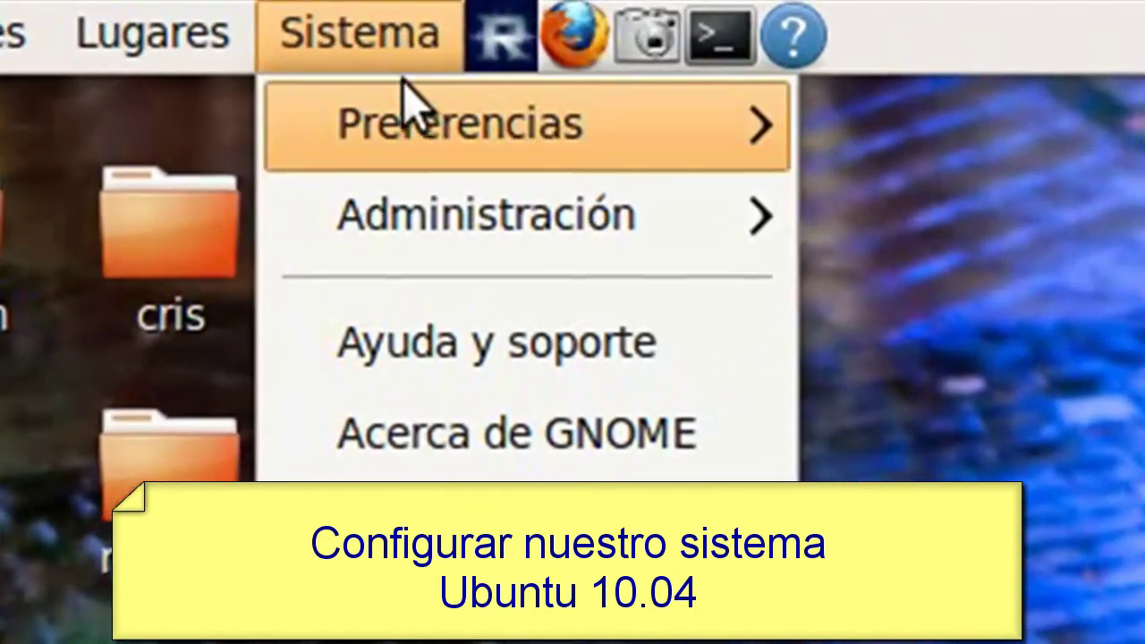
mouse_move(407, 98)
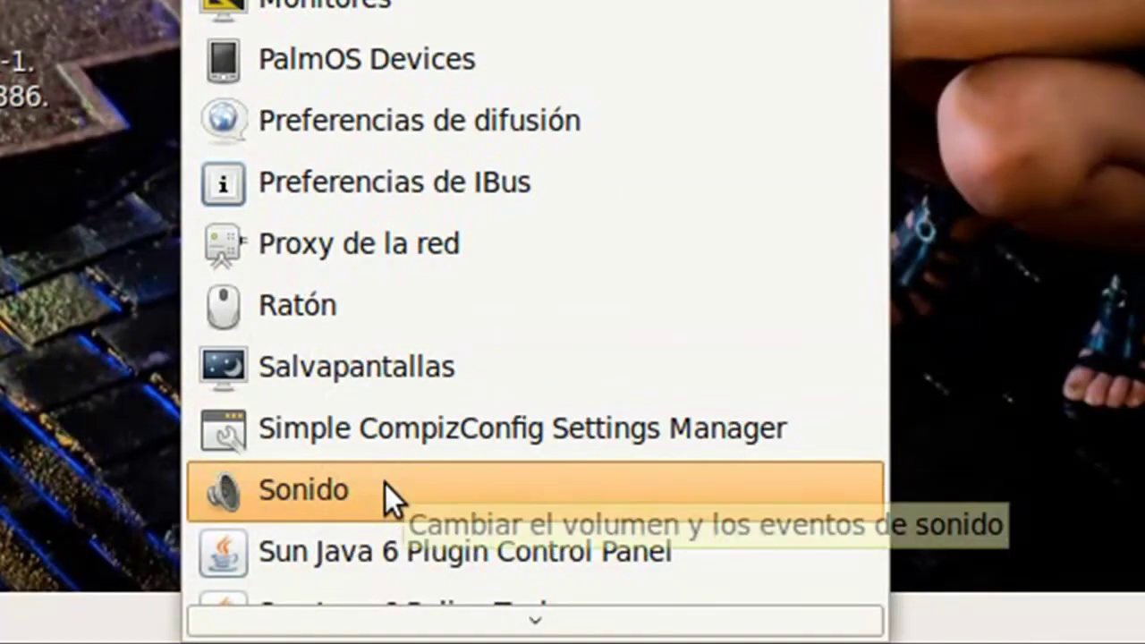
left_click(385, 484)
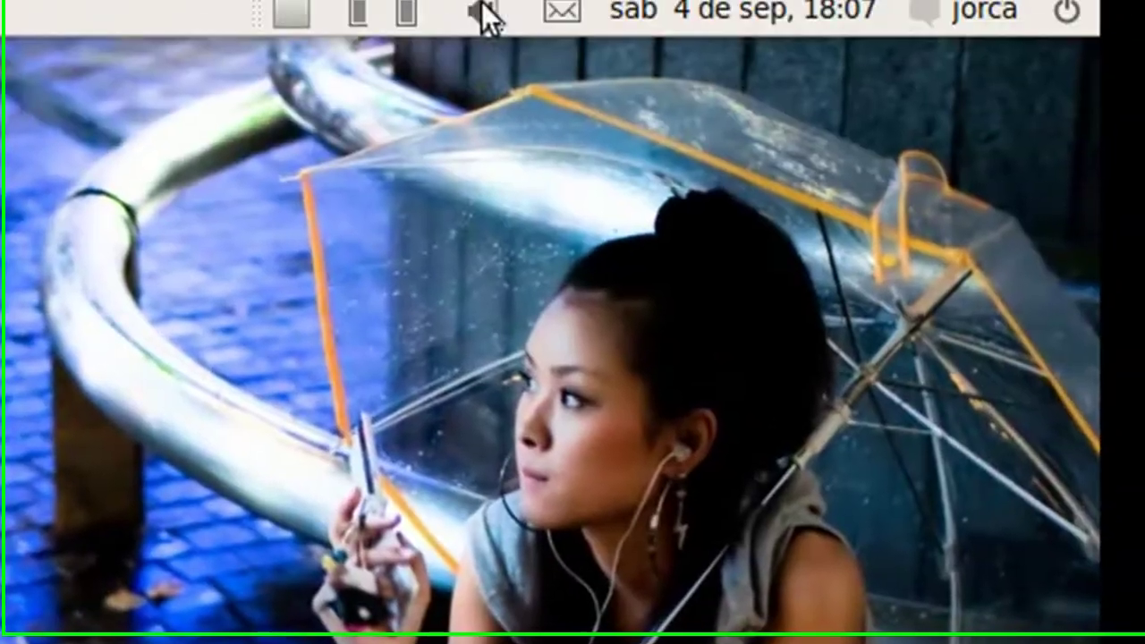
Step: Open the sound preferences through the volume indicator and close them again
left_click(477, 16)
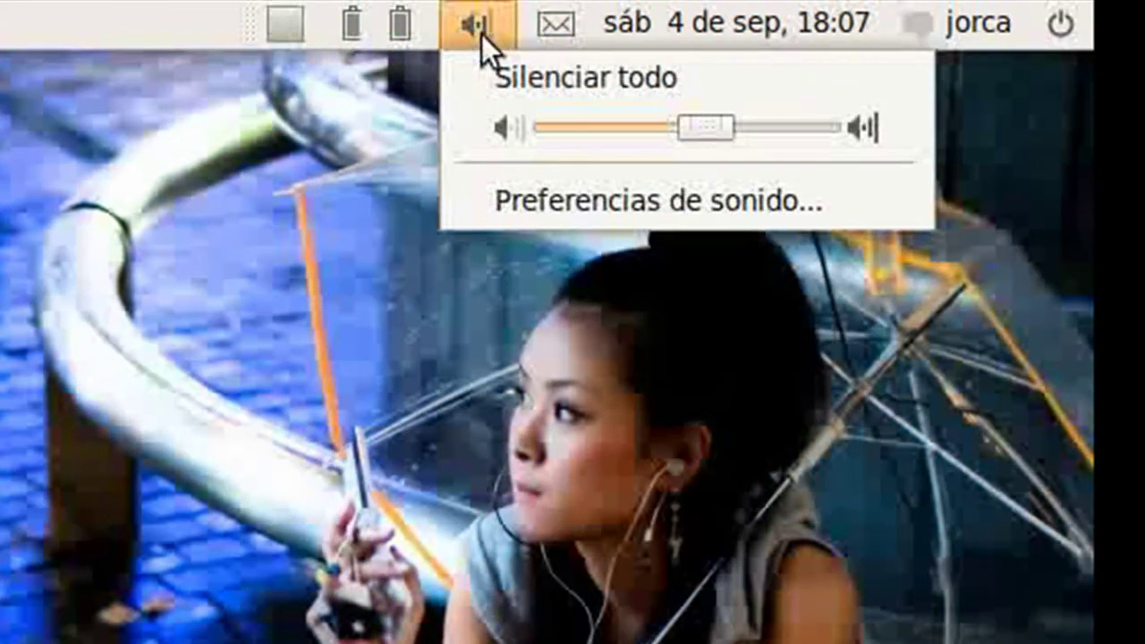
mouse_move(521, 38)
mouse_move(484, 38)
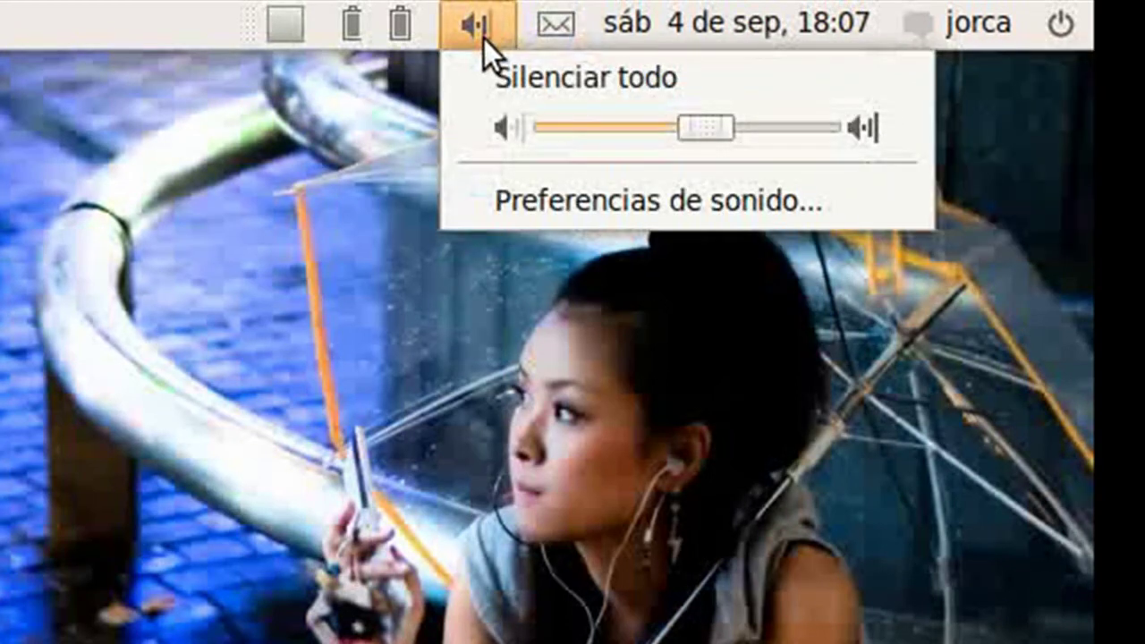
left_click(557, 213)
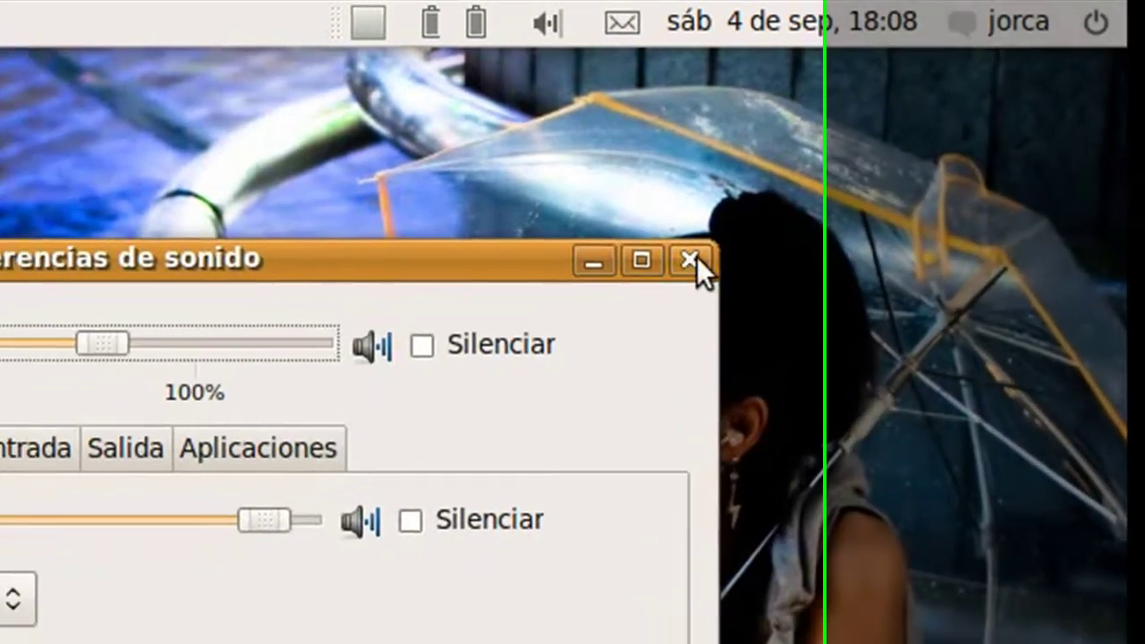
left_click(628, 278)
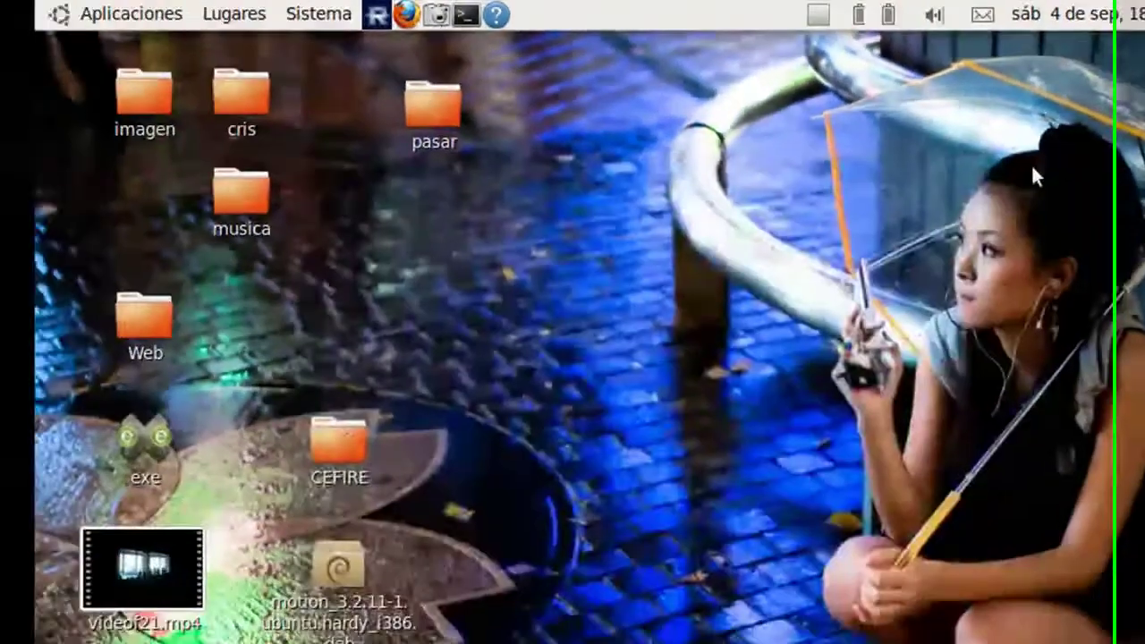
Step: Launch the sound recorder to open the sound preferences through its volume control, and close the recorder
left_click(98, 12)
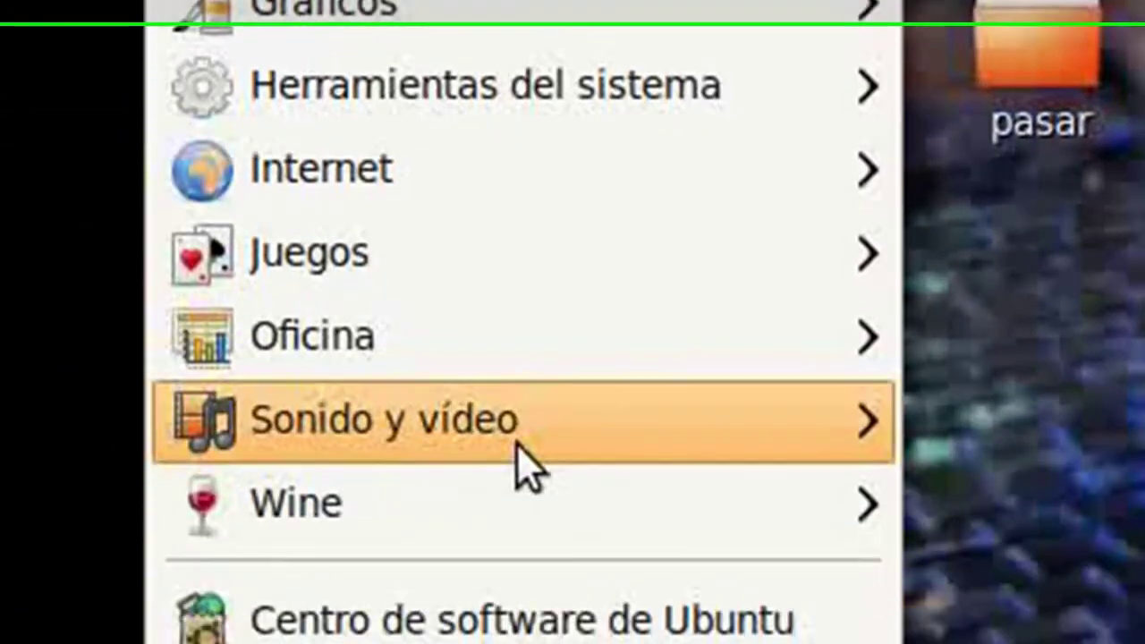
mouse_move(532, 628)
left_click(590, 452)
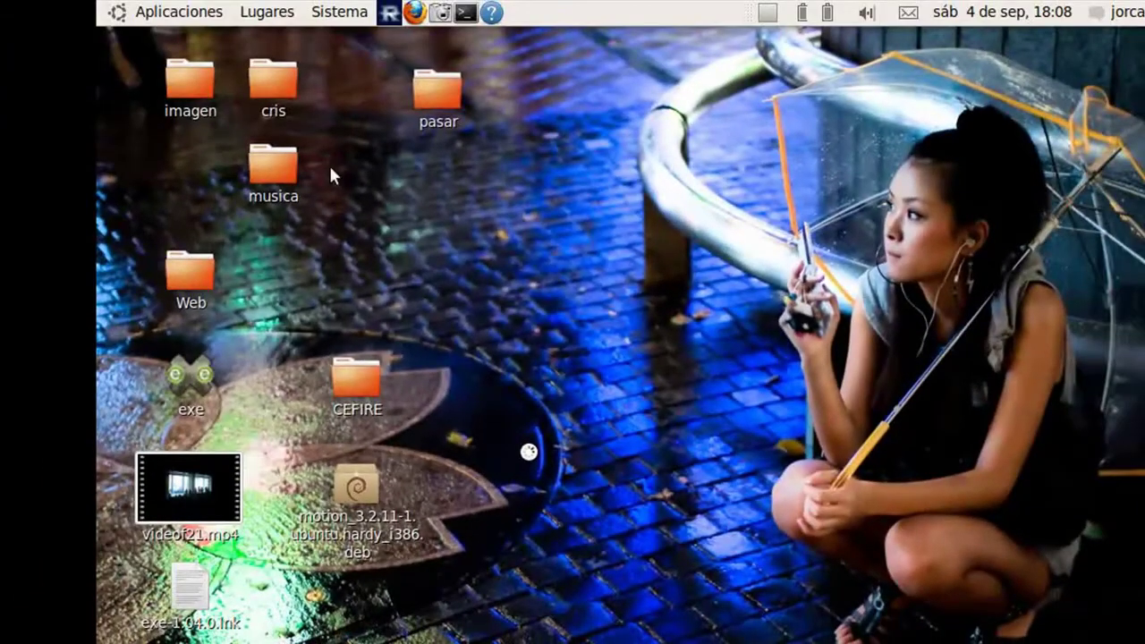
left_click(135, 63)
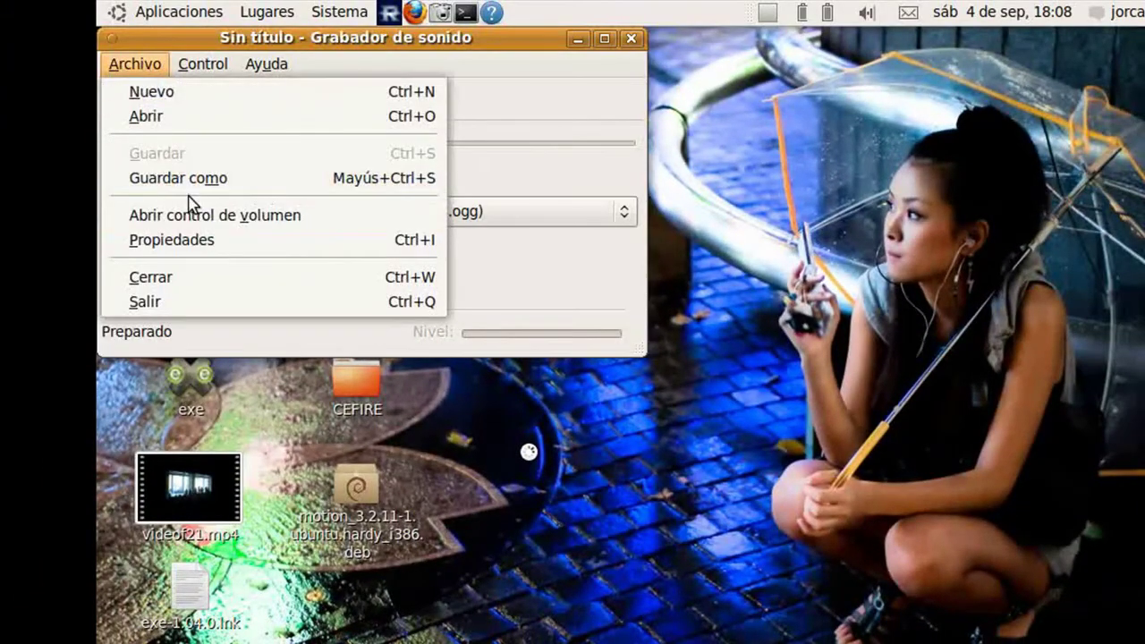
left_click(195, 216)
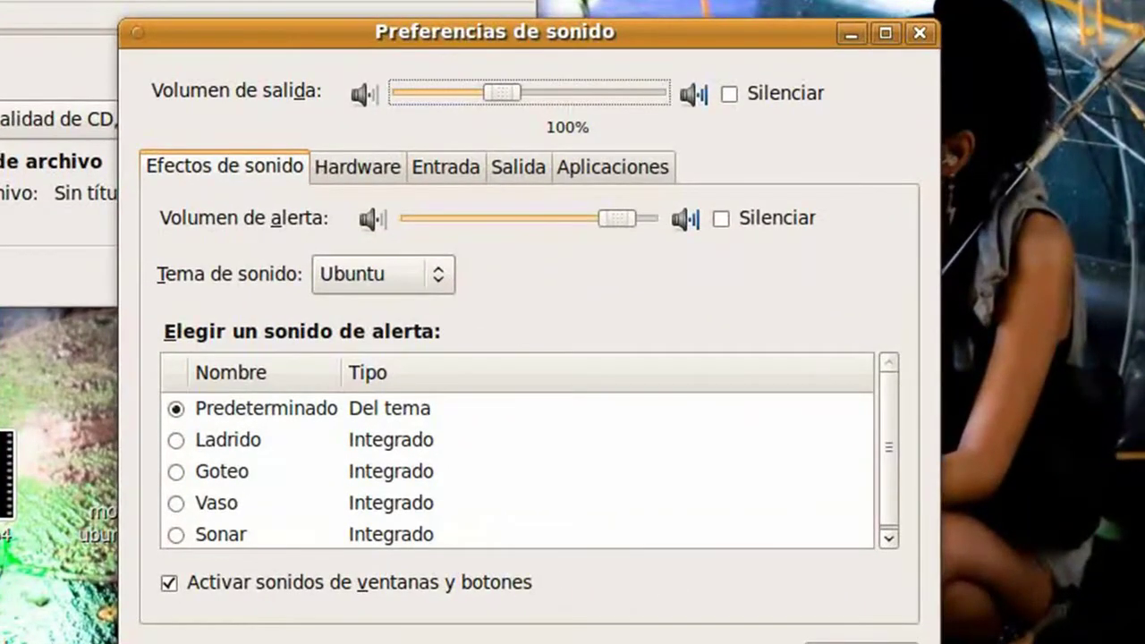
left_click(518, 1)
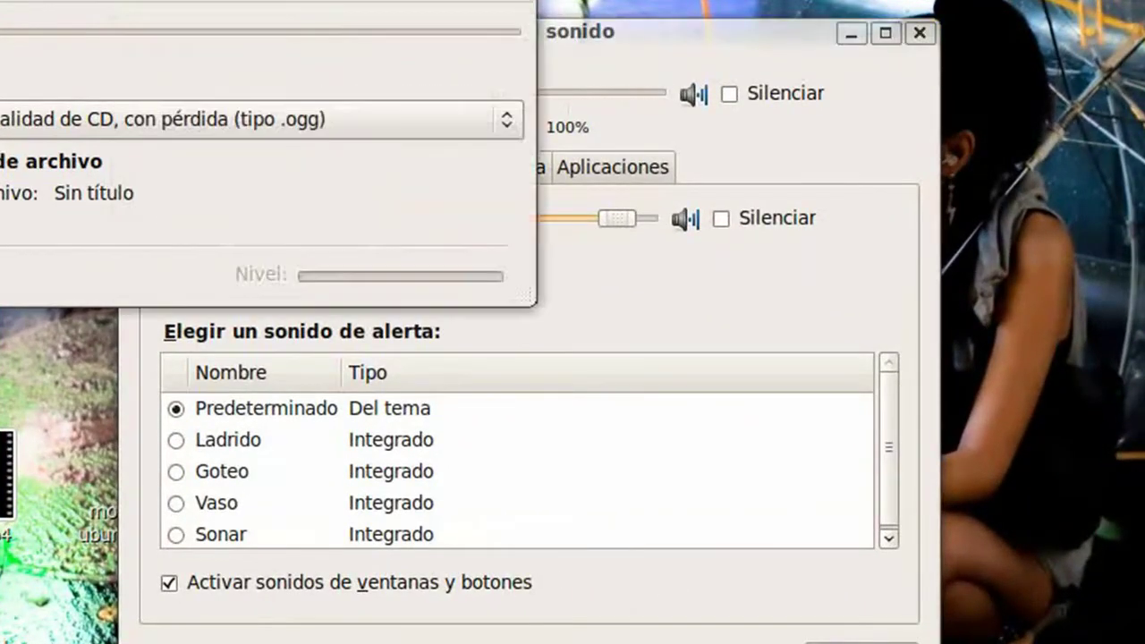
left_click_drag(465, 35, 468, 2)
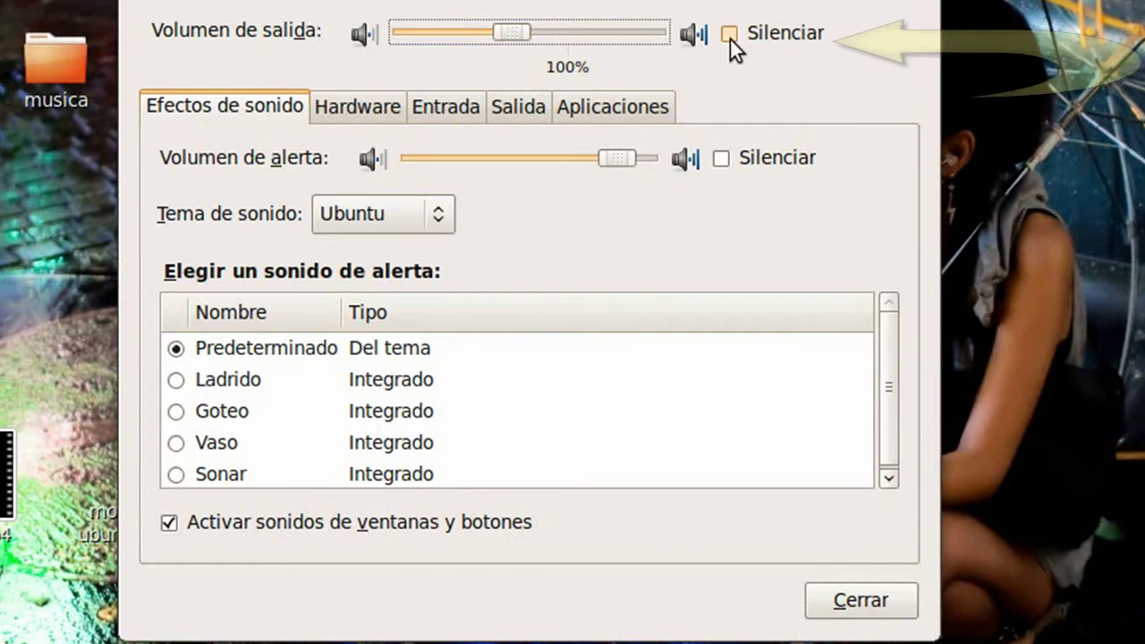
Step: Try the Ladrido alert sound and return to the Predeterminado alert with the Ubuntu sound theme
left_click(210, 385)
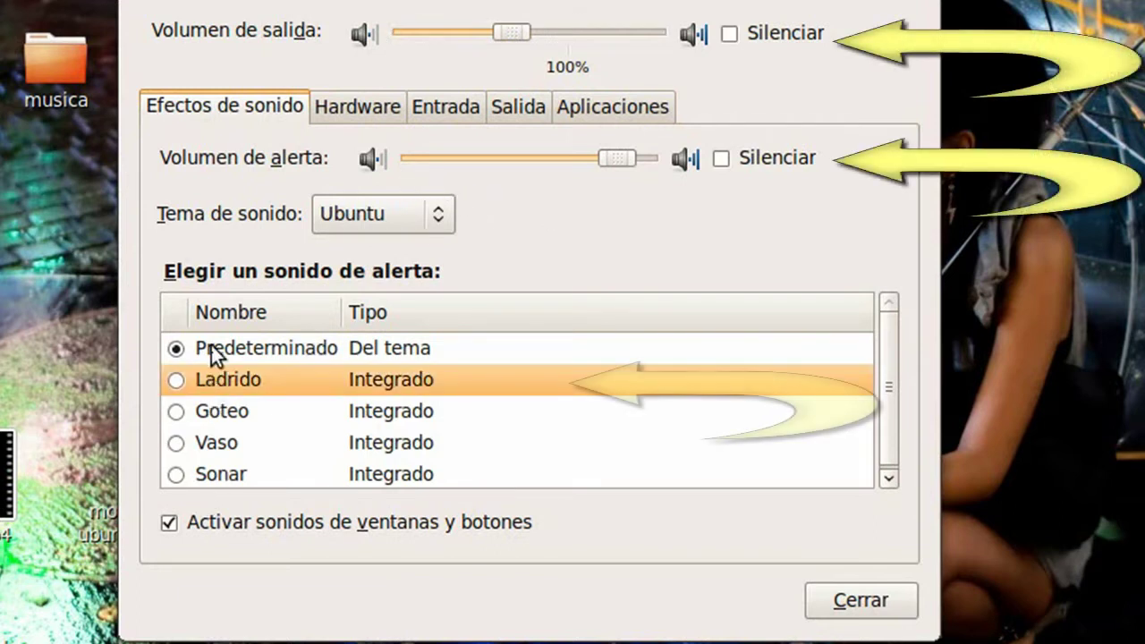
left_click(184, 384)
left_click(183, 349)
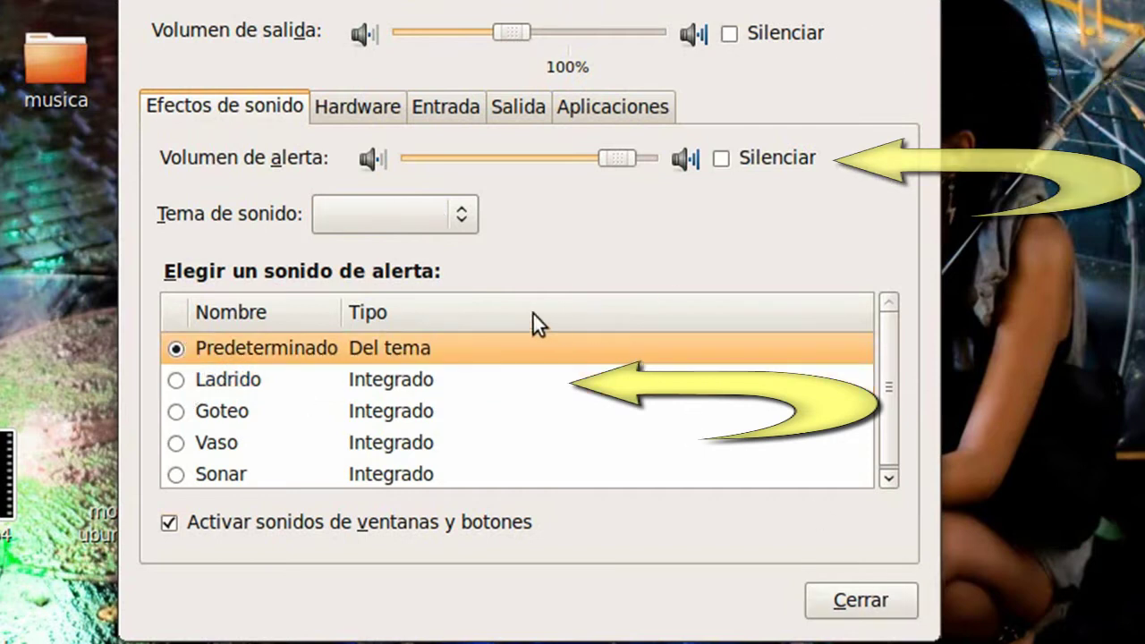
left_click(412, 219)
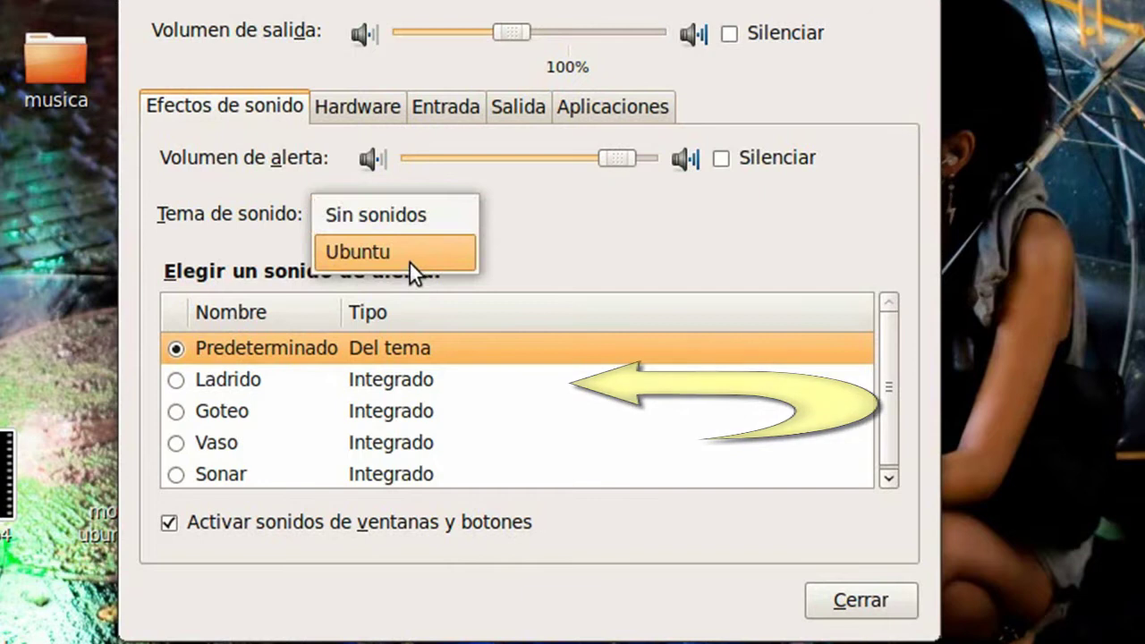
left_click(410, 263)
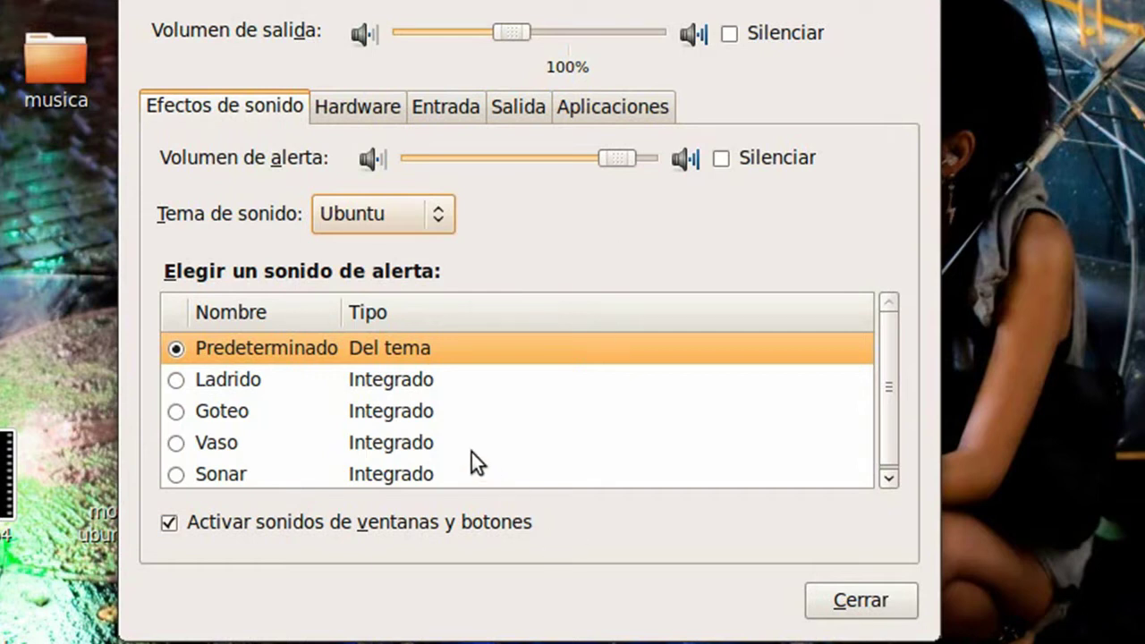
Step: Set the hardware profile of the Audio interno device to Analog Stereo Duplex
left_click(349, 110)
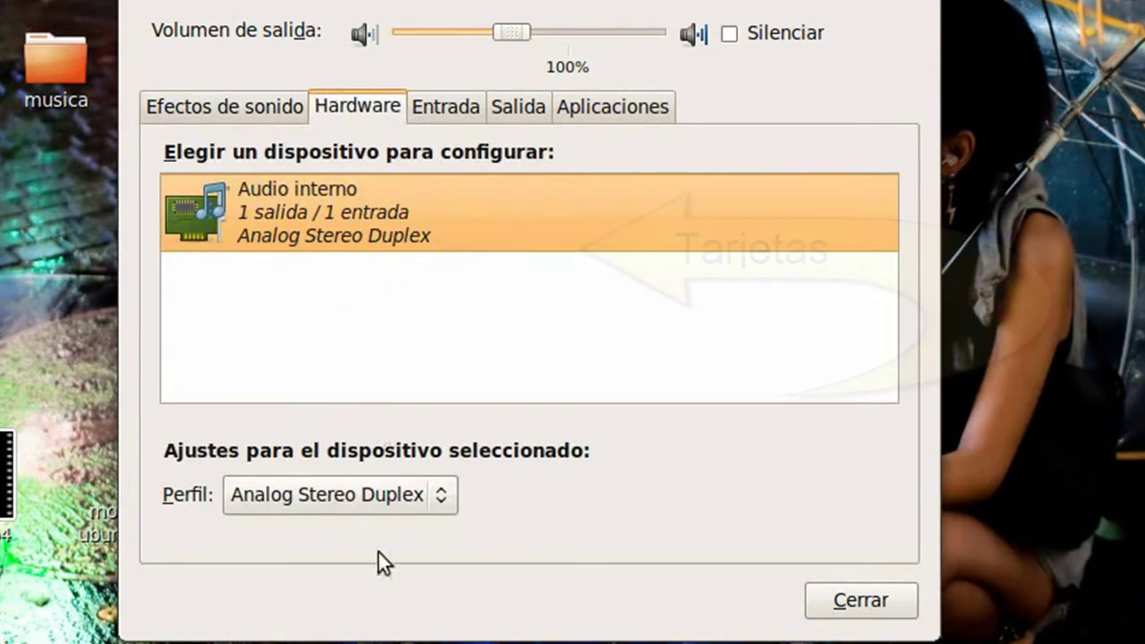
left_click(361, 495)
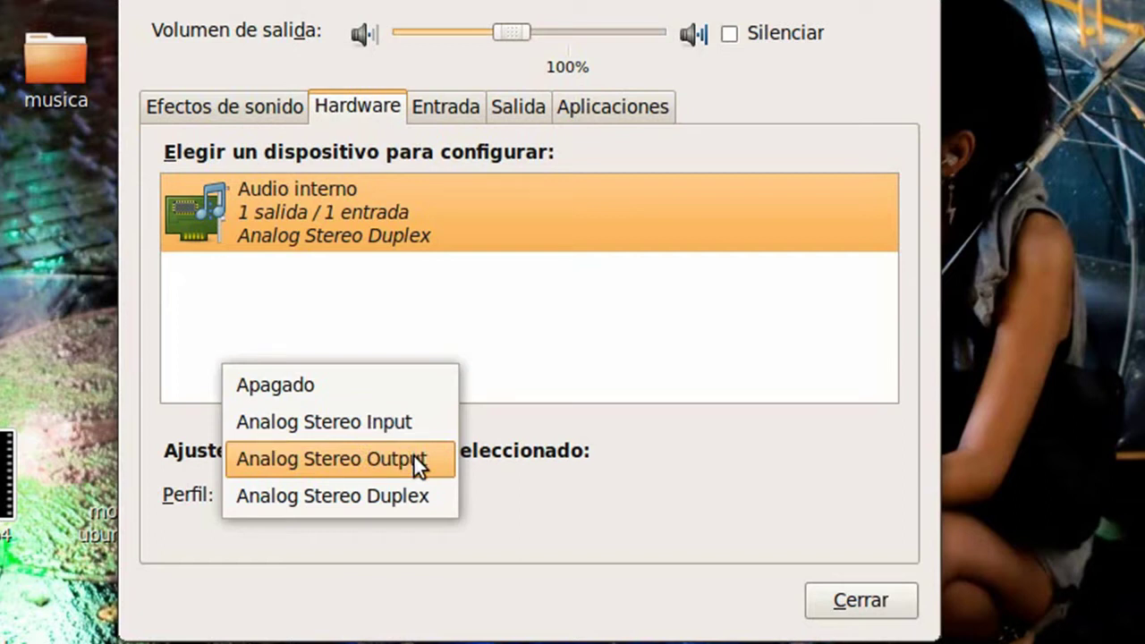
left_click(396, 506)
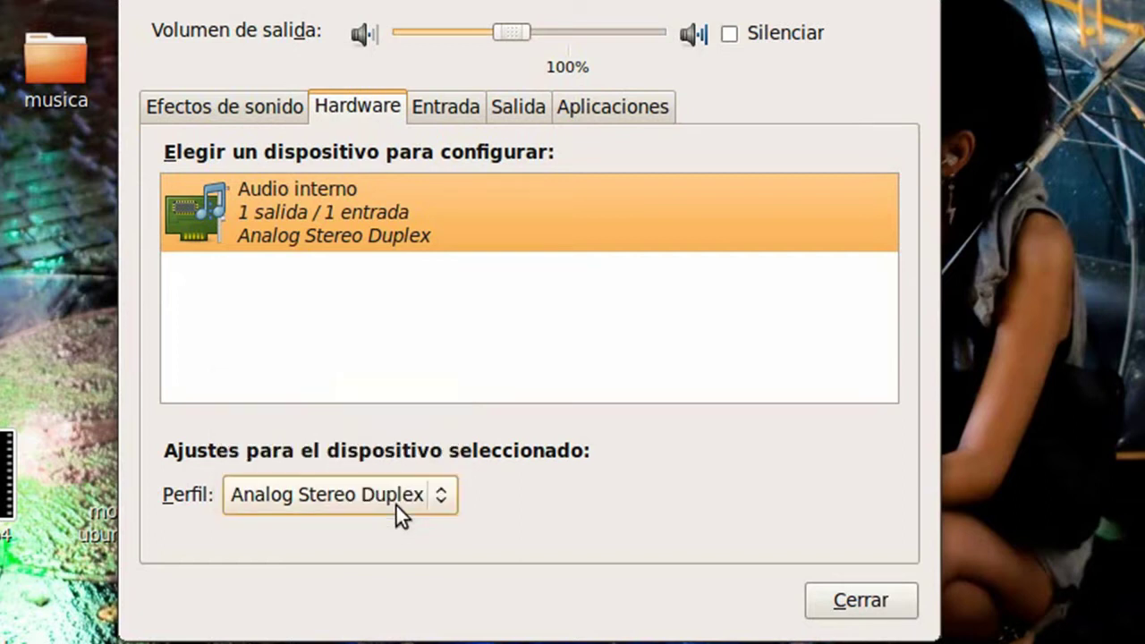
Step: Set the connector for sound input to Microphone 1
left_click(446, 110)
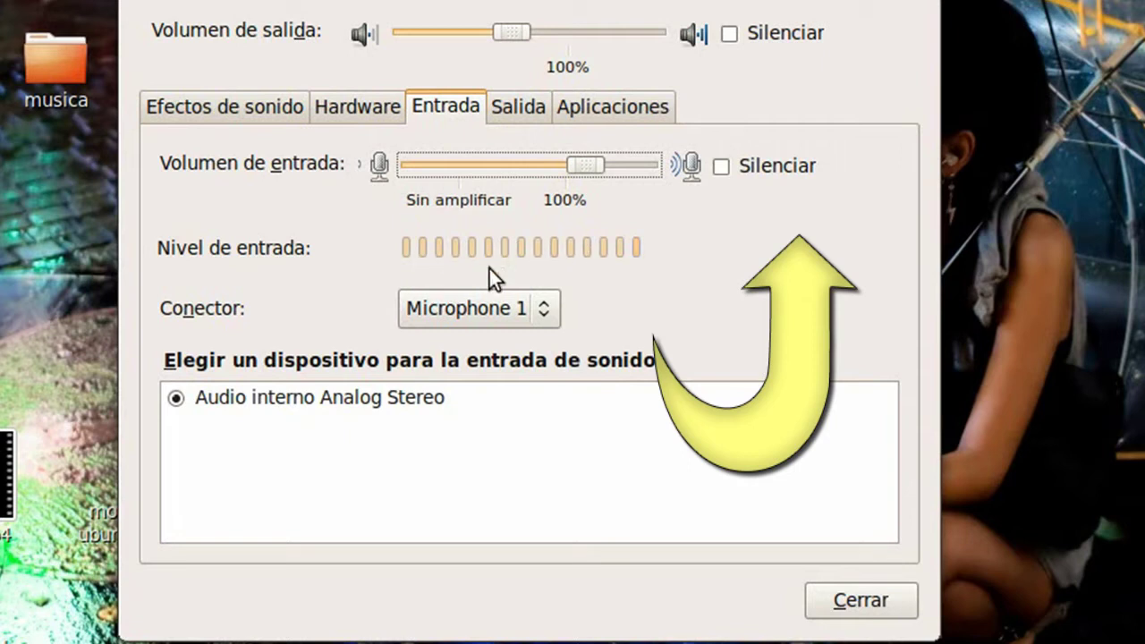
left_click(480, 306)
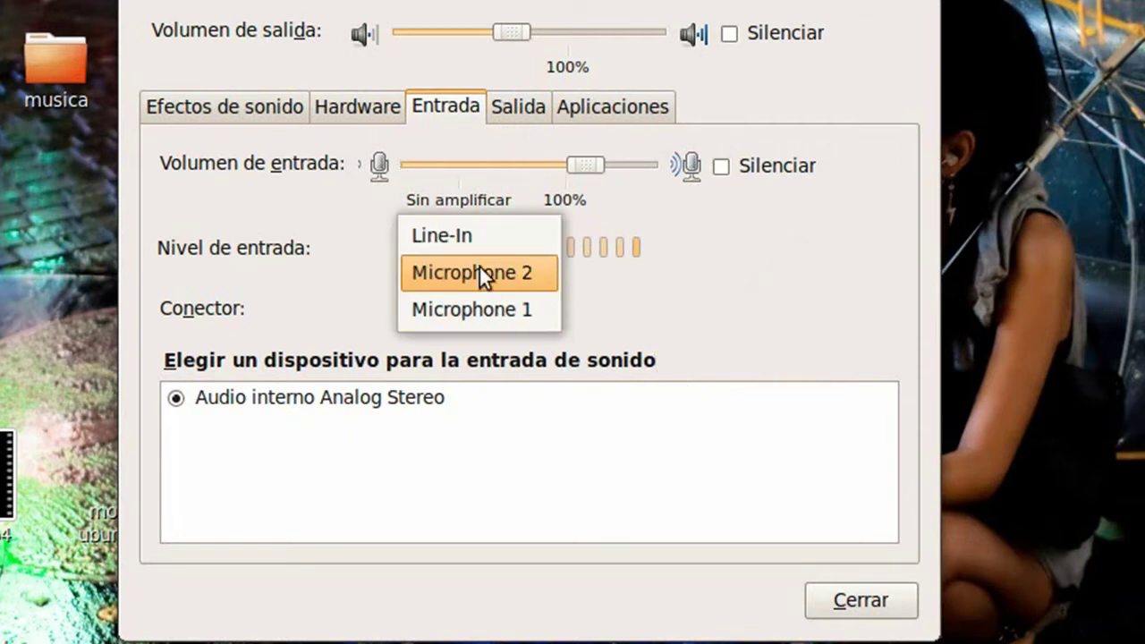
left_click(460, 310)
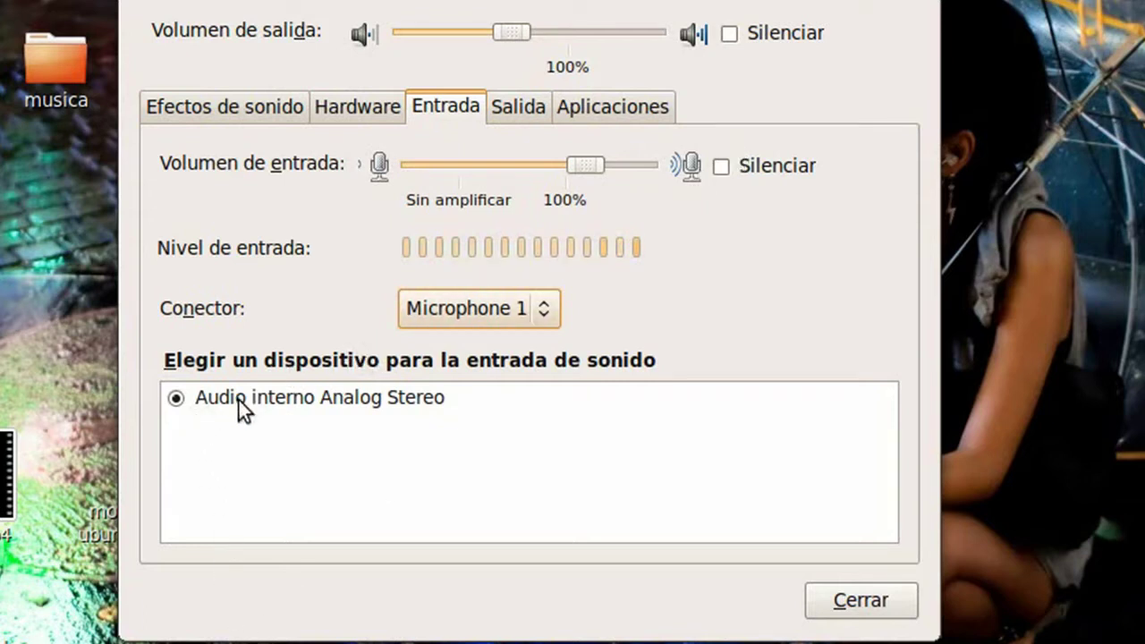
Step: Shift the output device's balance toward Izquierda and bring it back to about the centre
left_click(520, 114)
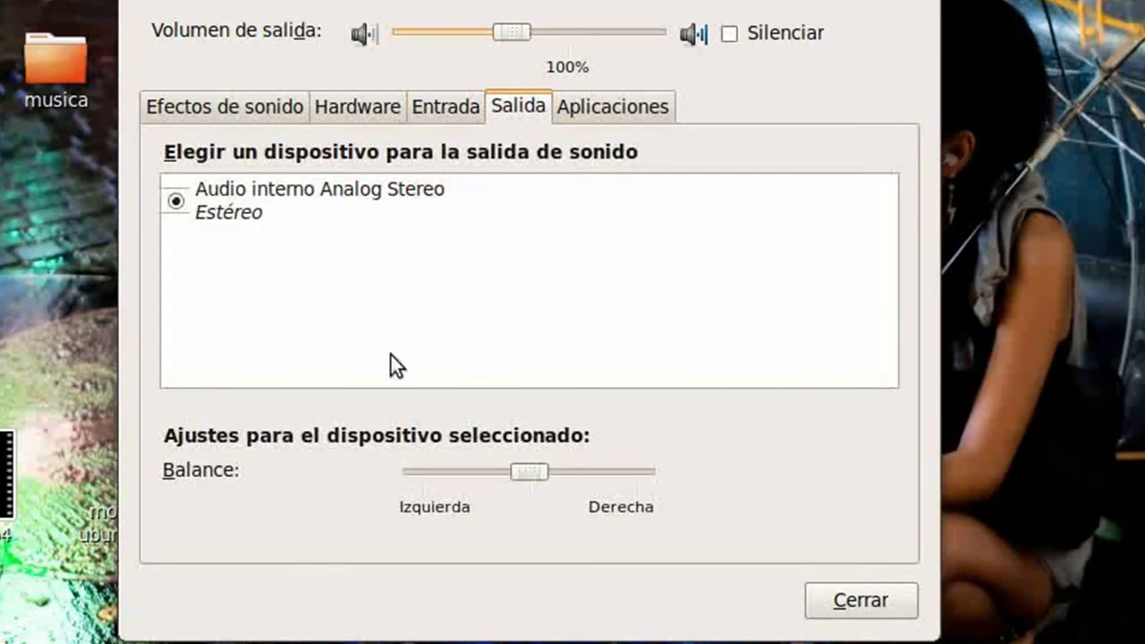
left_click_drag(533, 463, 472, 487)
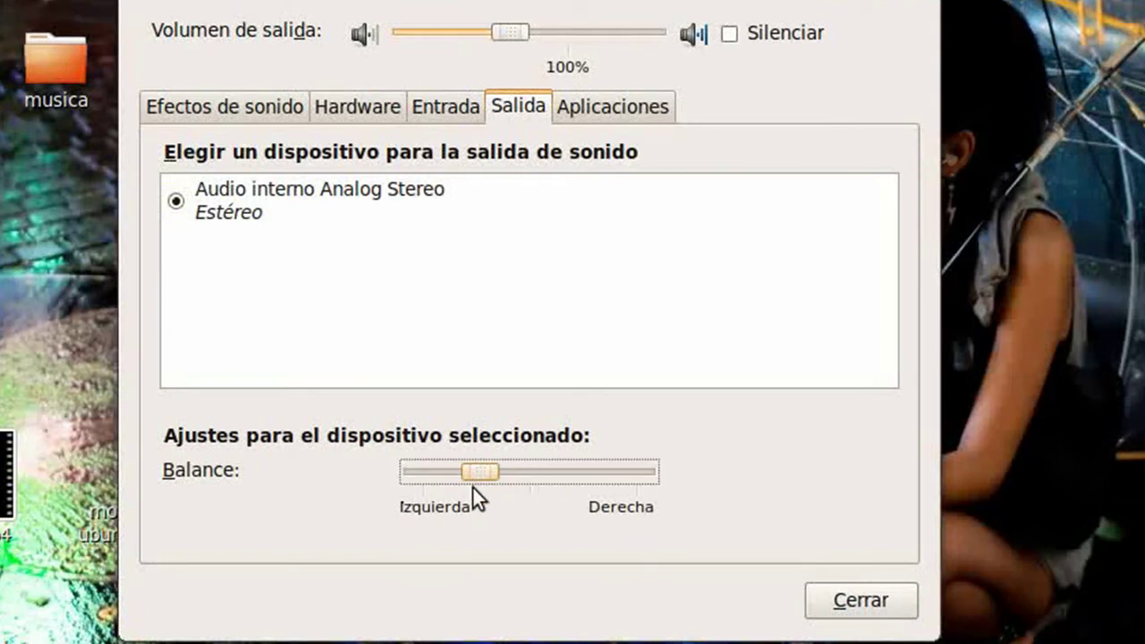
left_click_drag(402, 495, 481, 492)
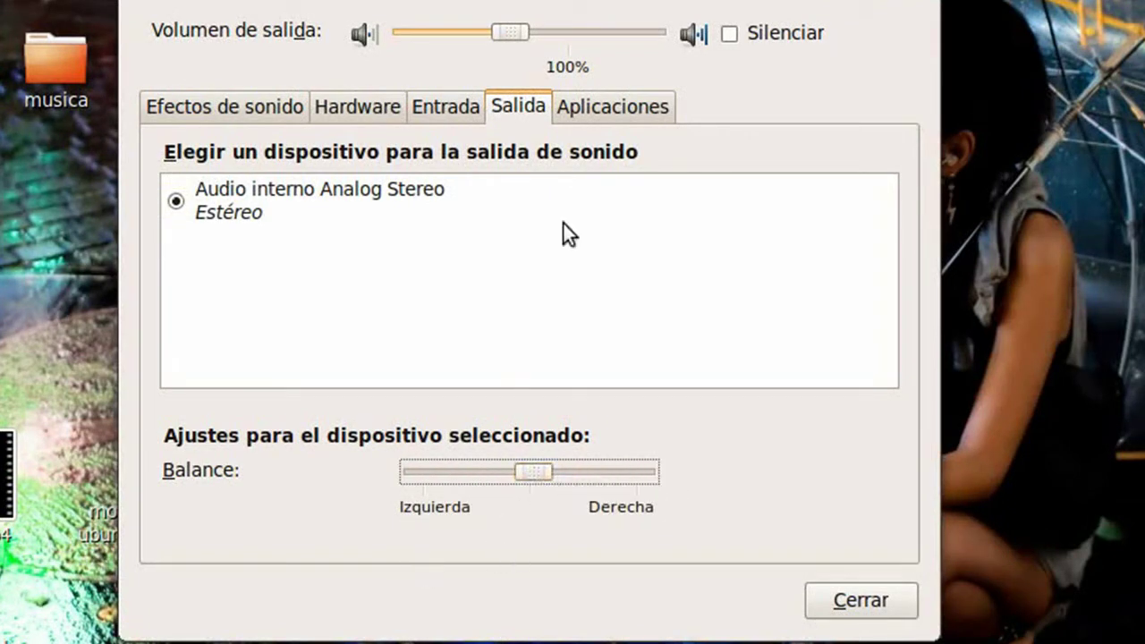
Step: Check the per-application sound settings and close the sound preferences
left_click(627, 111)
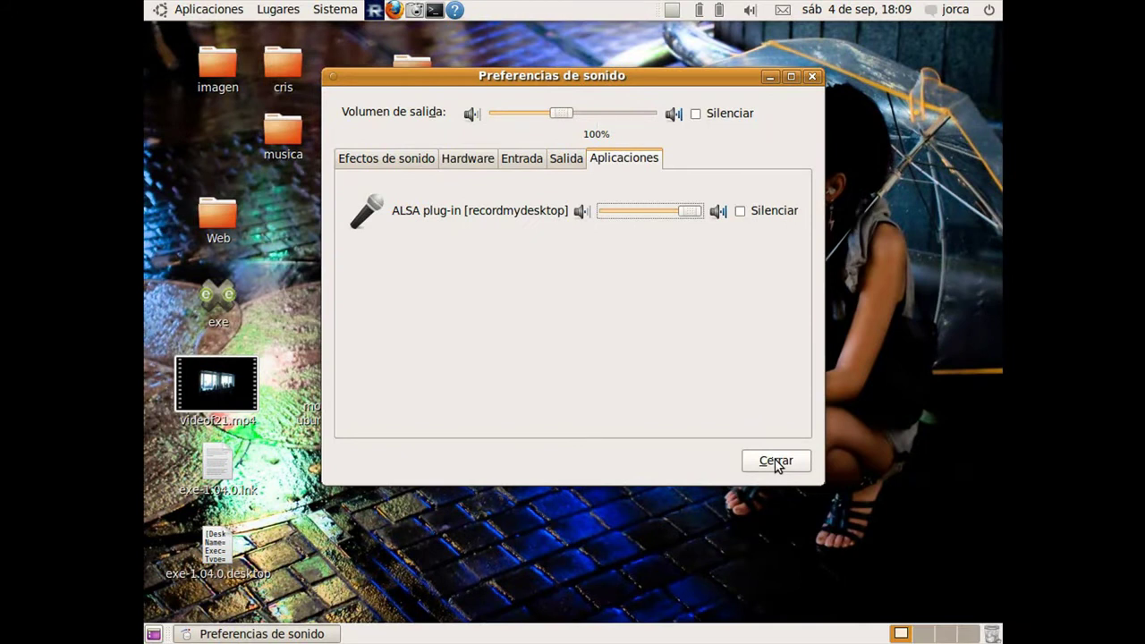
left_click(776, 462)
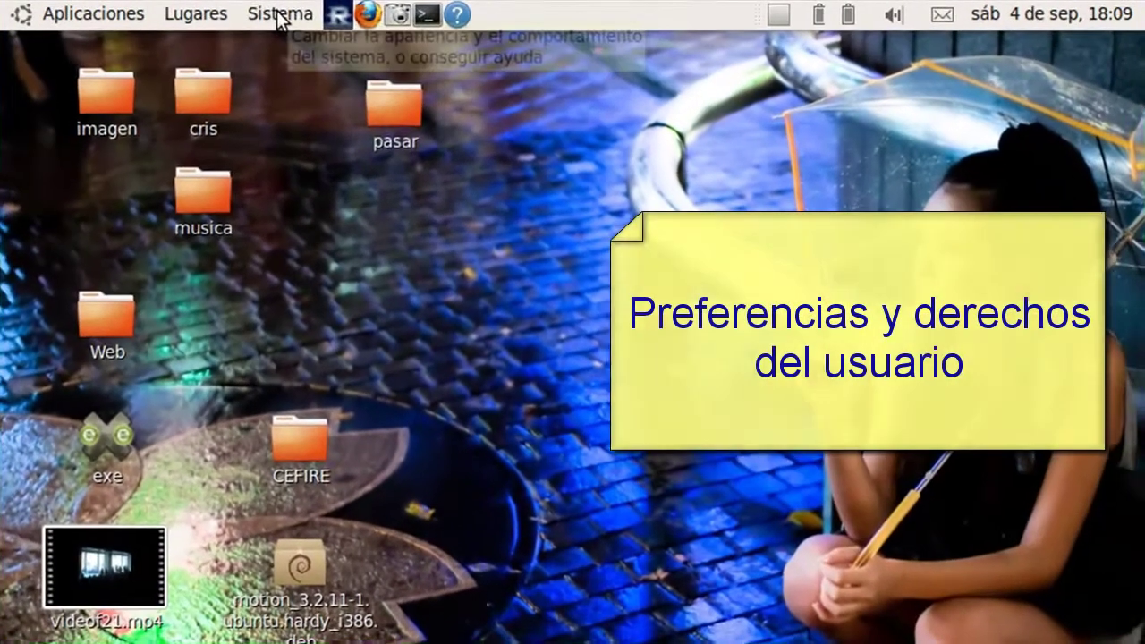
Step: Open the group management from the Usuarios y grupos administration settings
left_click(316, 15)
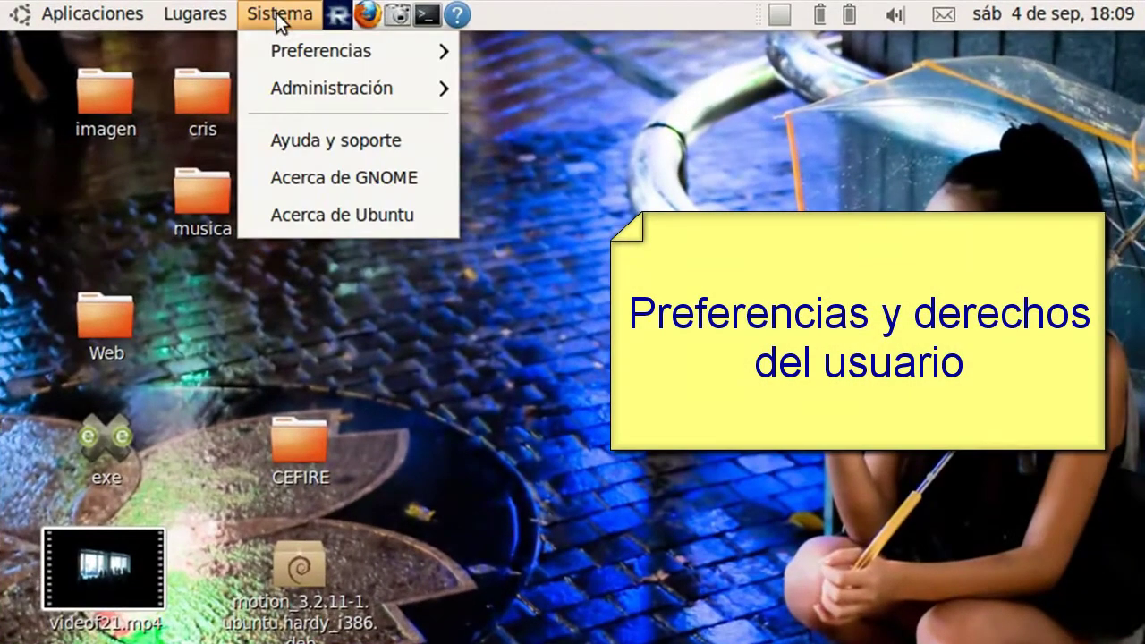
mouse_move(331, 70)
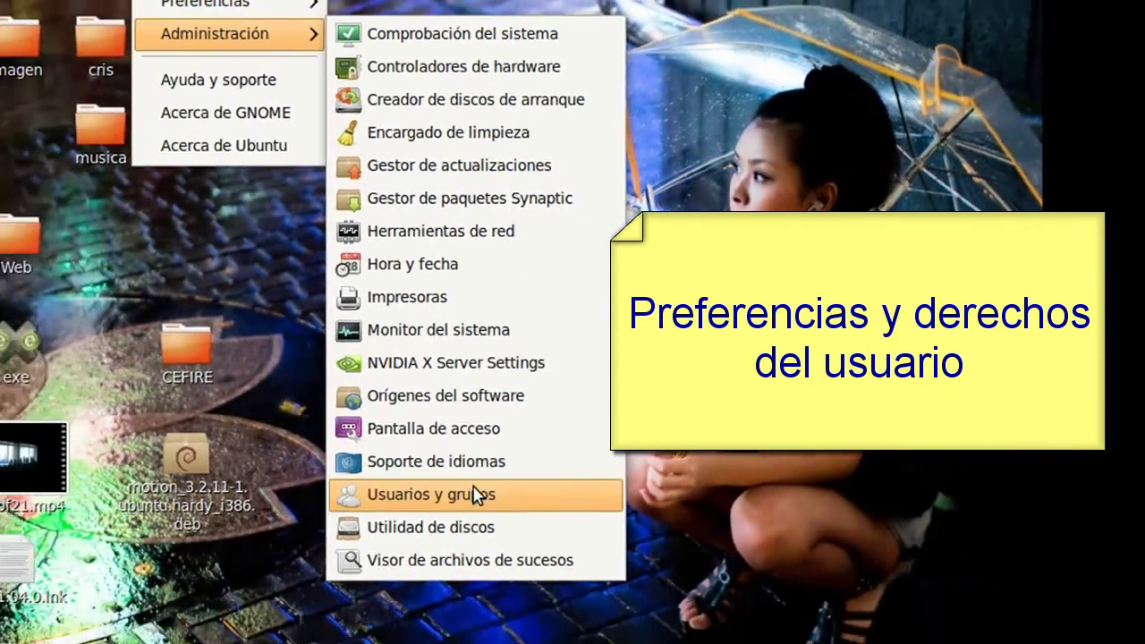
left_click(476, 497)
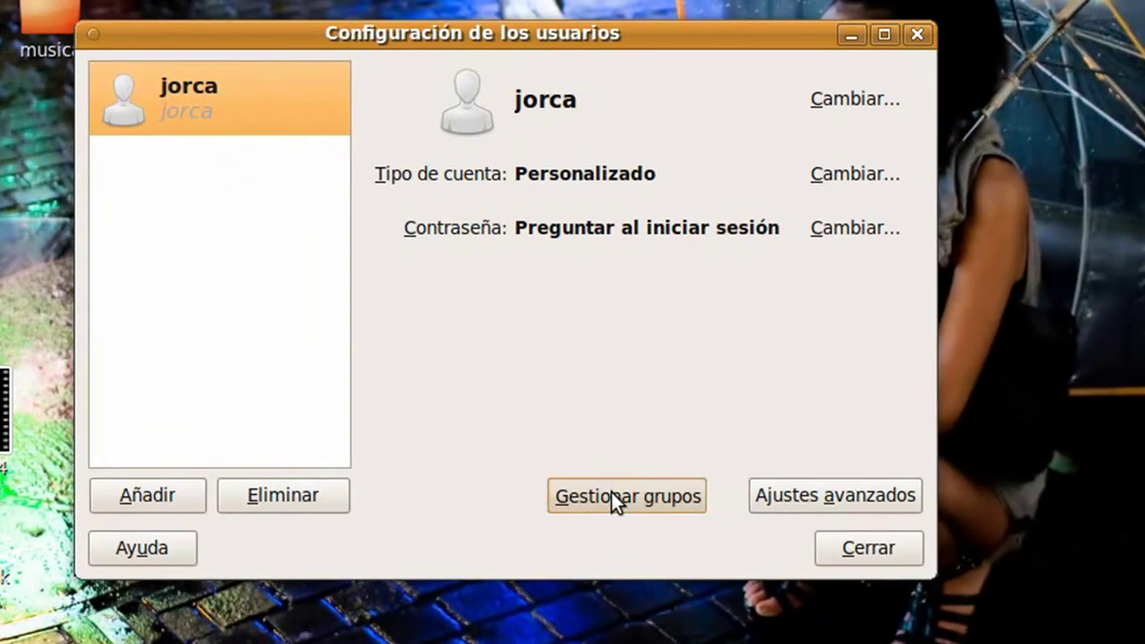
left_click(607, 497)
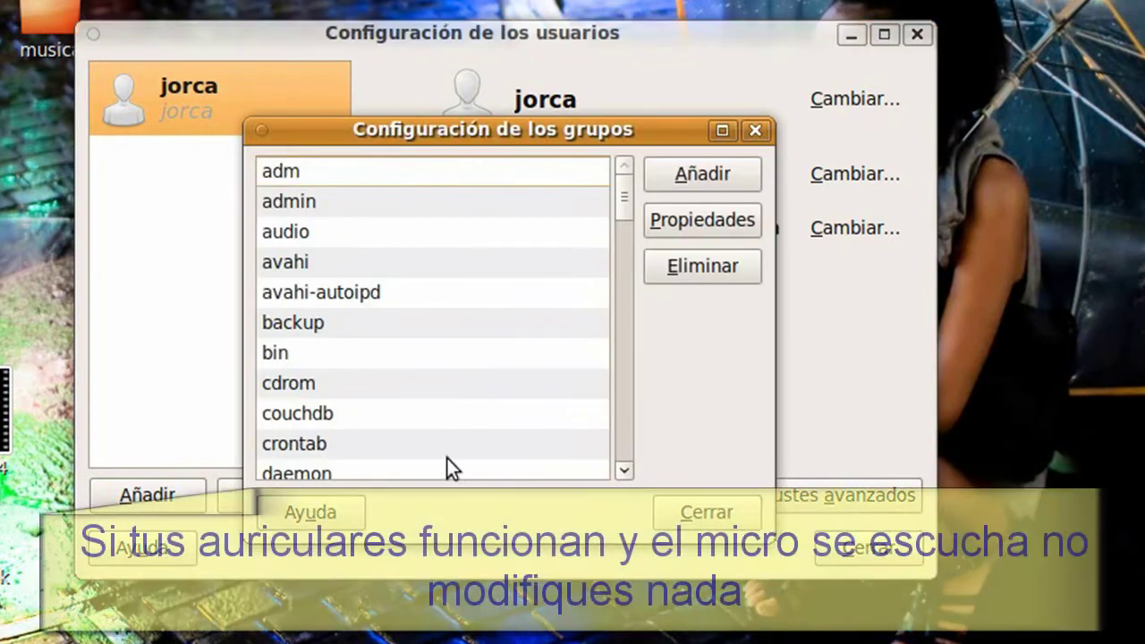
Step: Inspect the audio group's properties to check the user account's membership, and cancel the dialog
scroll(281, 408, "down", 1)
scroll(295, 372, "up", 1)
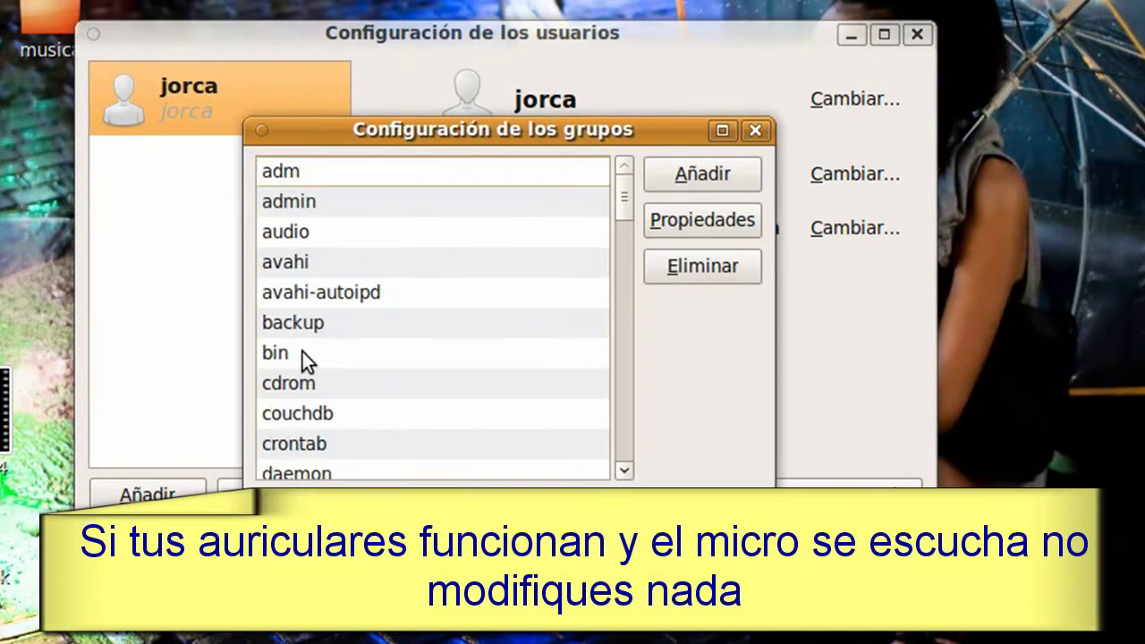
left_click(295, 237)
left_click(744, 222)
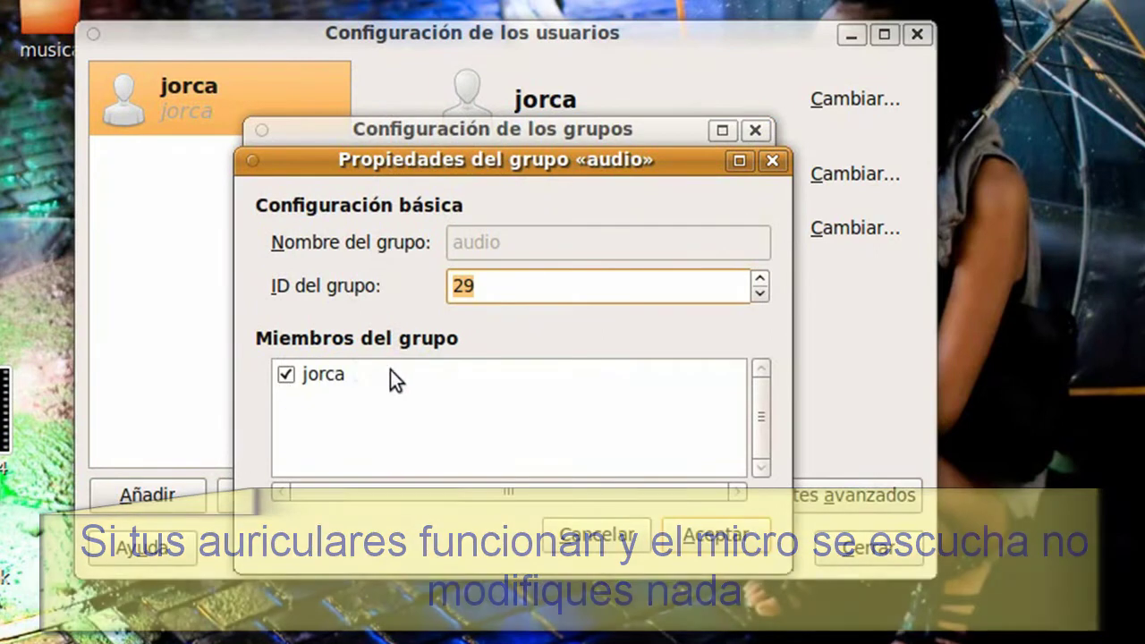
left_click(599, 537)
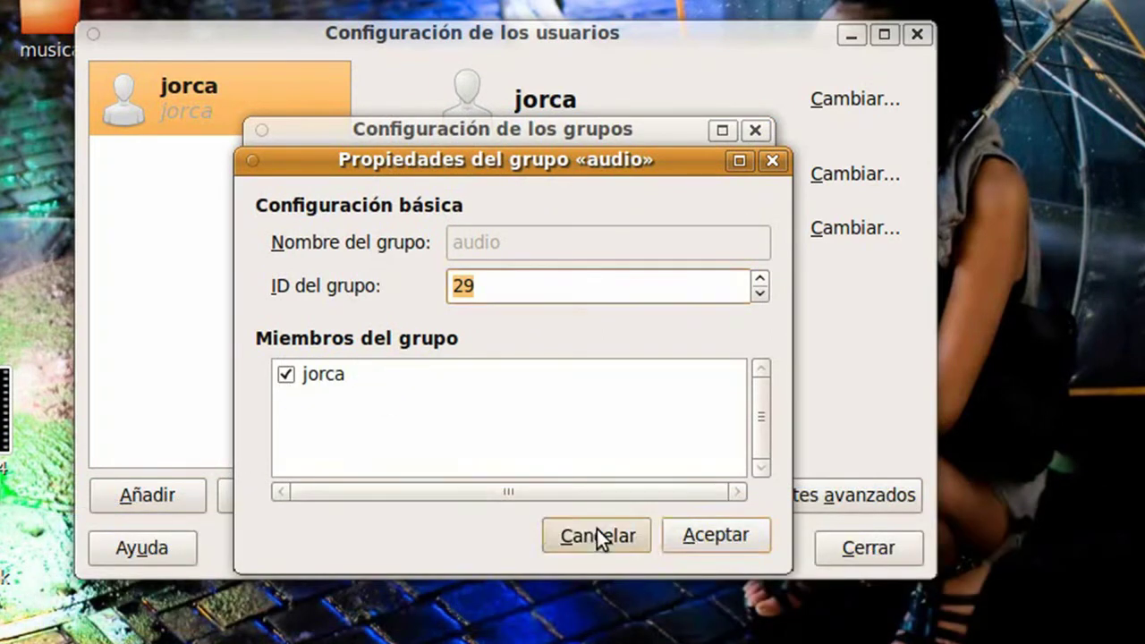
Step: Look through the group list to find the sudo group and open its properties
left_click(310, 387)
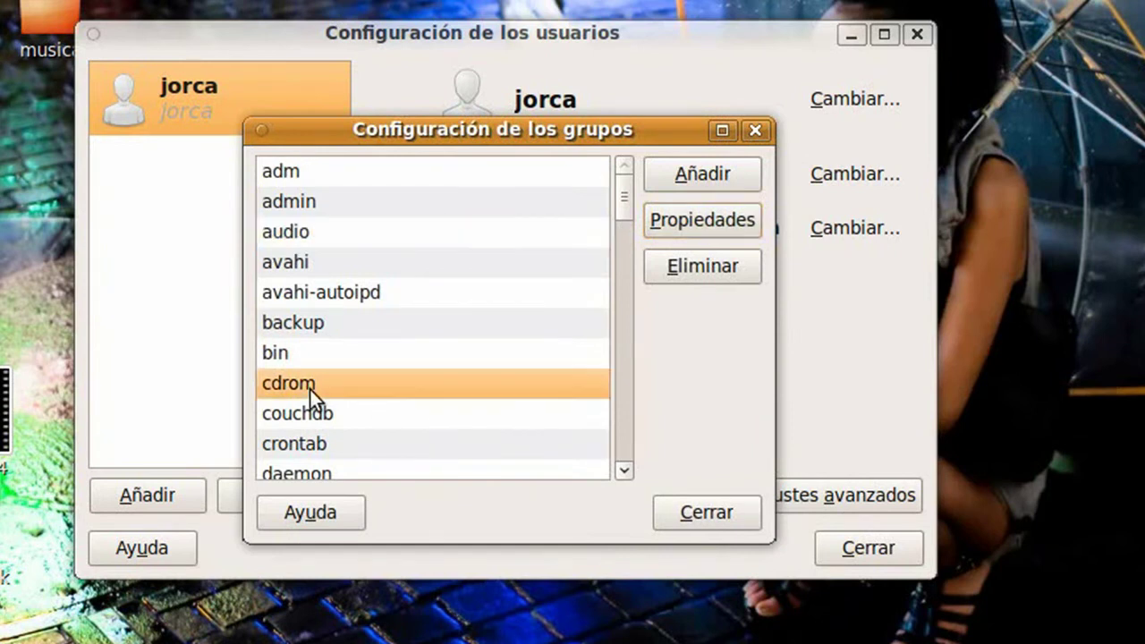
scroll(309, 389, "down", 3)
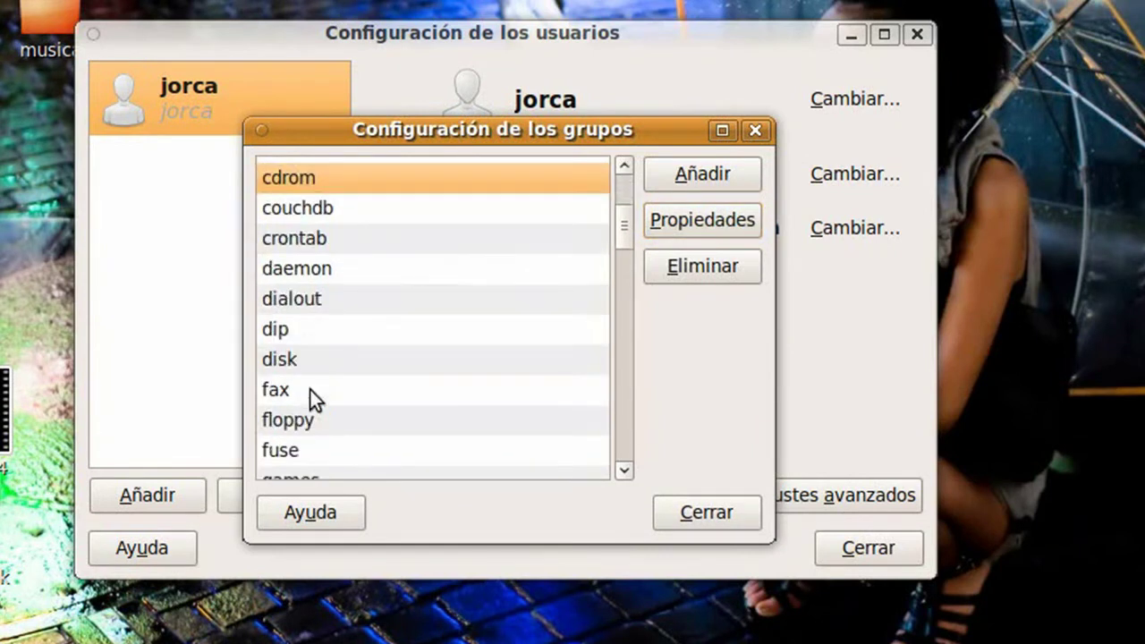
scroll(314, 400, "down", 2)
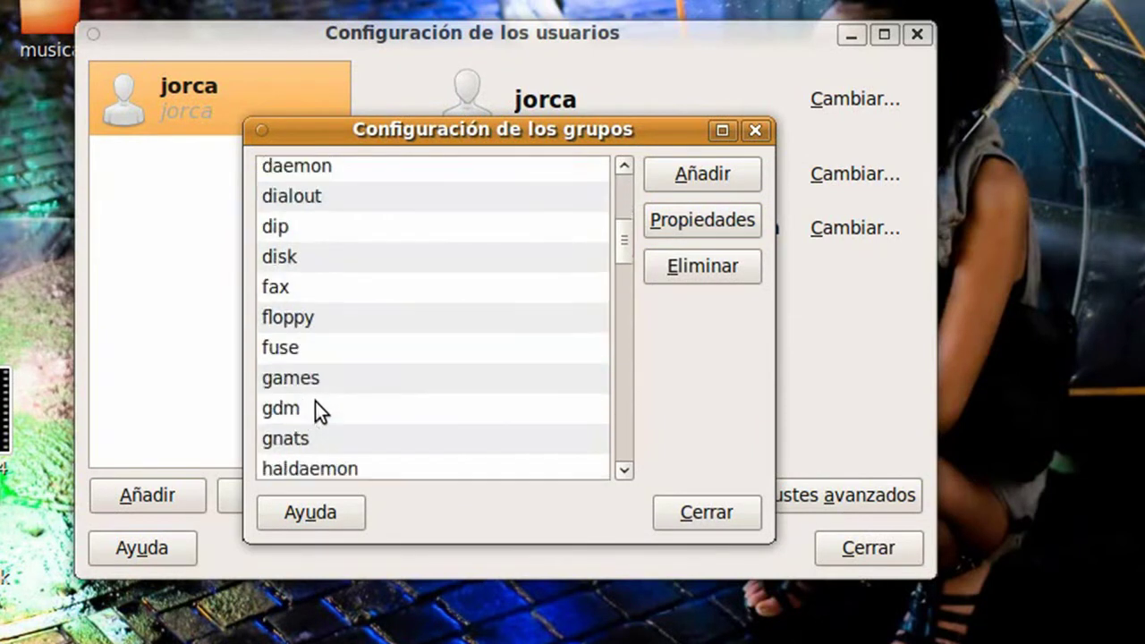
scroll(319, 405, "up", 4)
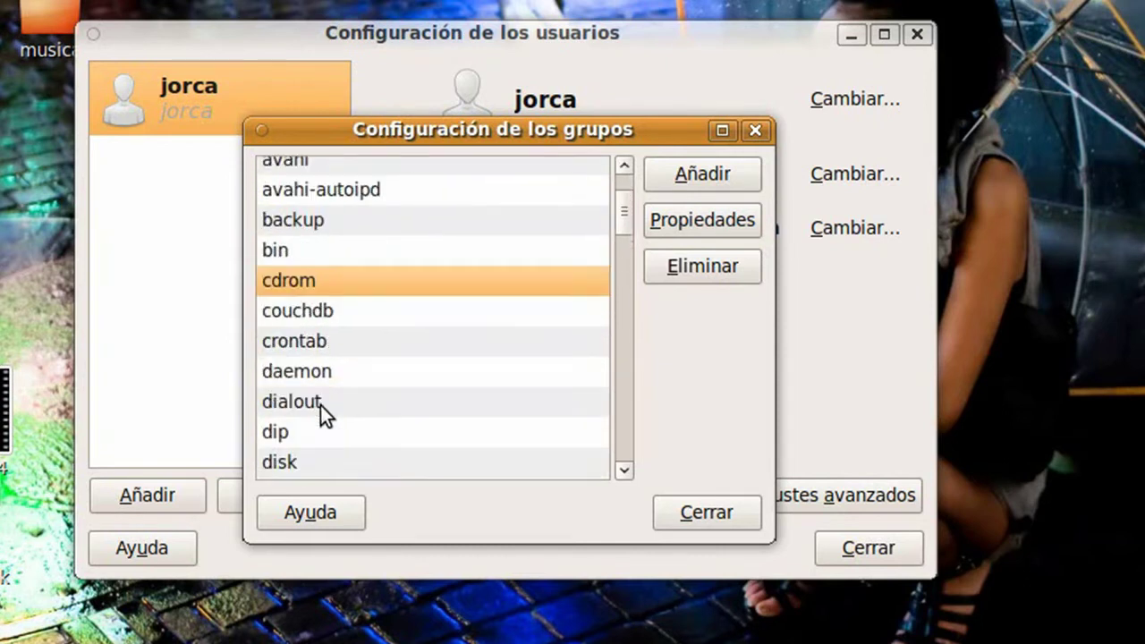
scroll(321, 406, "down", 5)
scroll(321, 408, "down", 8)
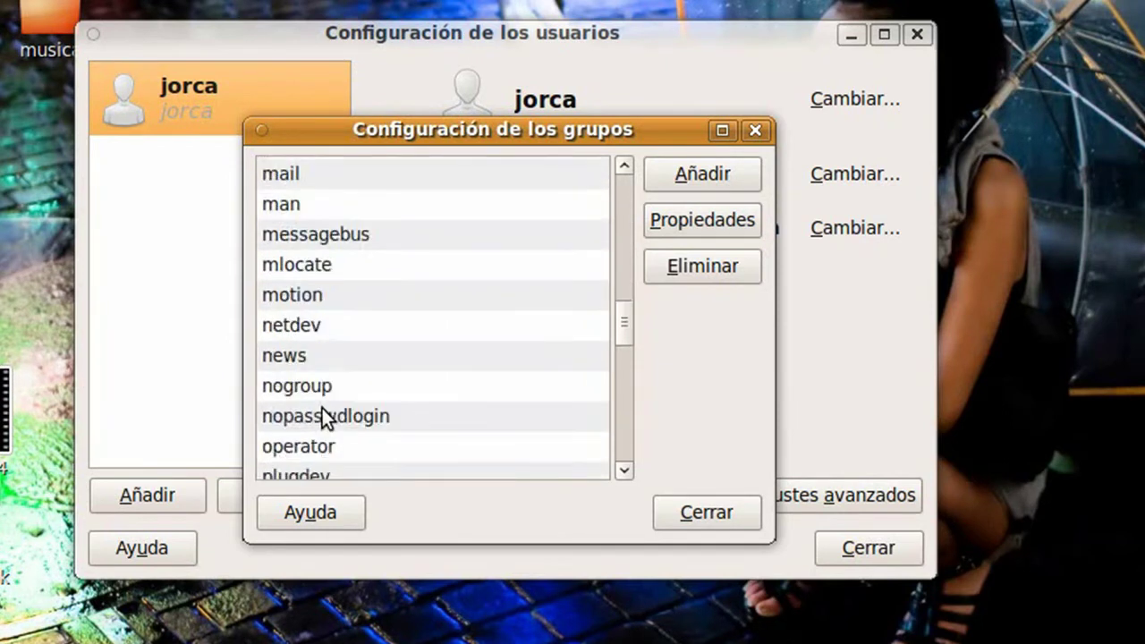
scroll(323, 413, "down", 5)
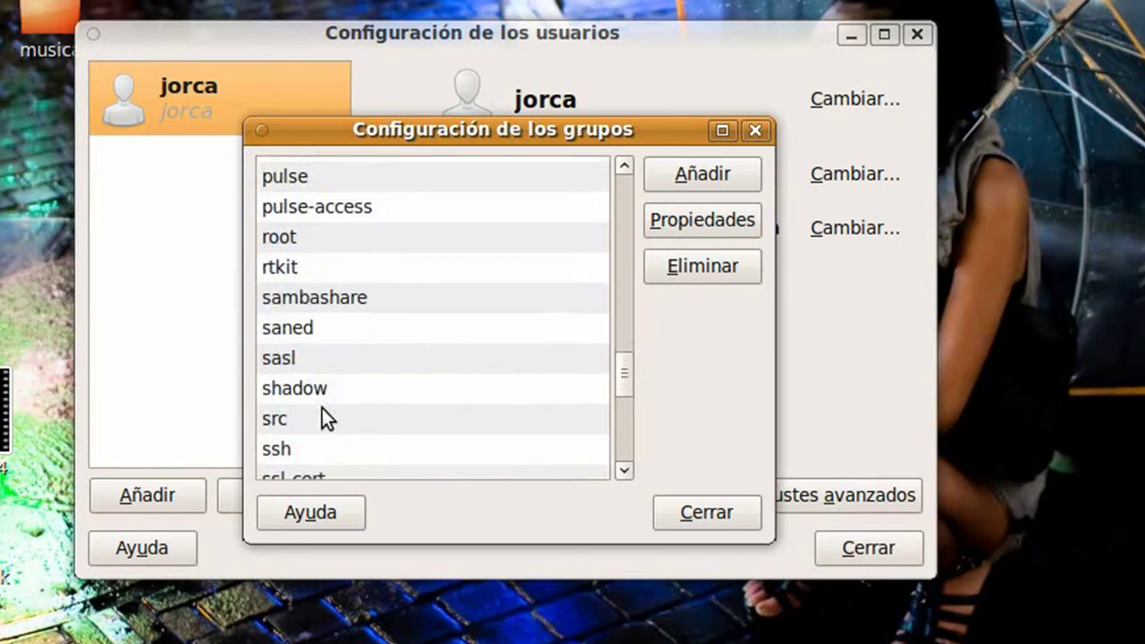
scroll(324, 408, "down", 1)
left_click(298, 439)
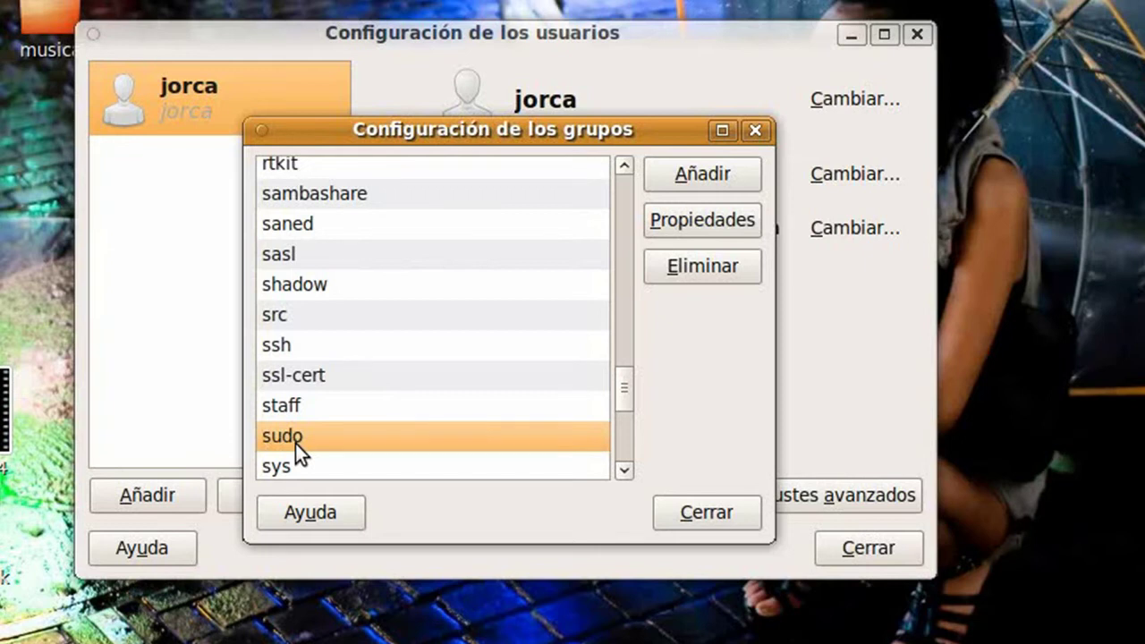
left_click(731, 224)
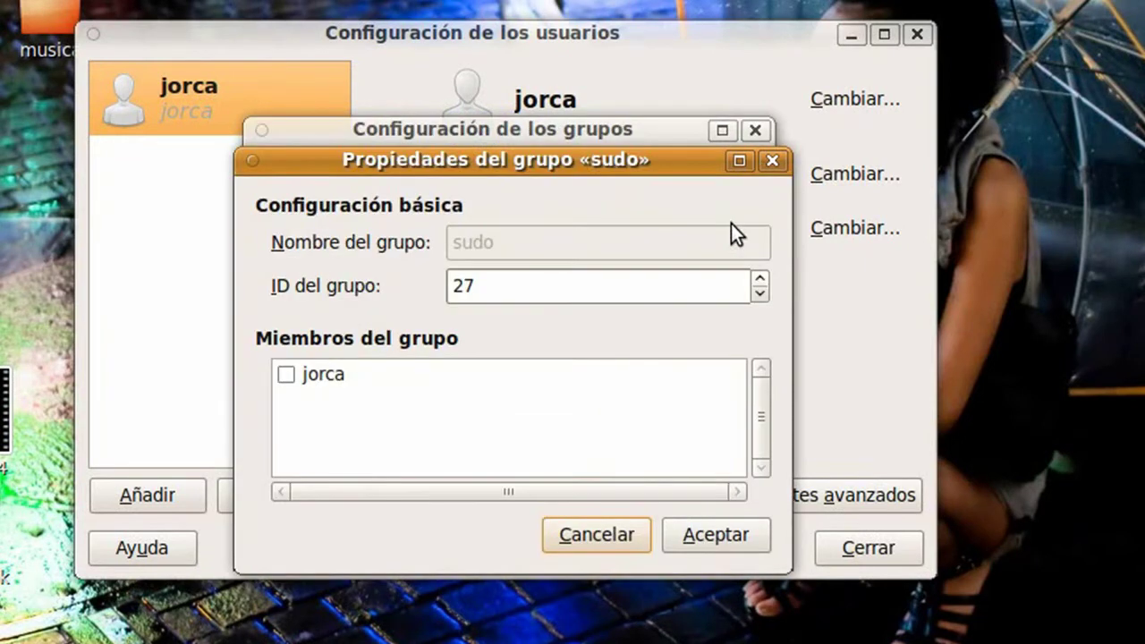
Step: Add the user account to the sudo group, authenticate with the account password, and close the group configuration
left_click(285, 374)
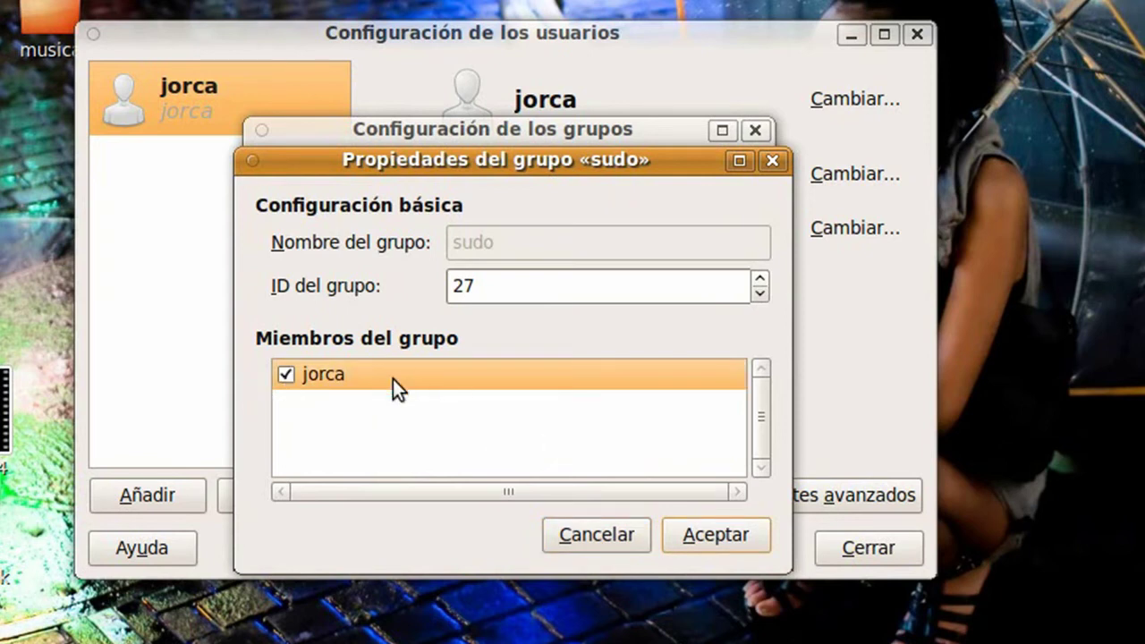
left_click(716, 537)
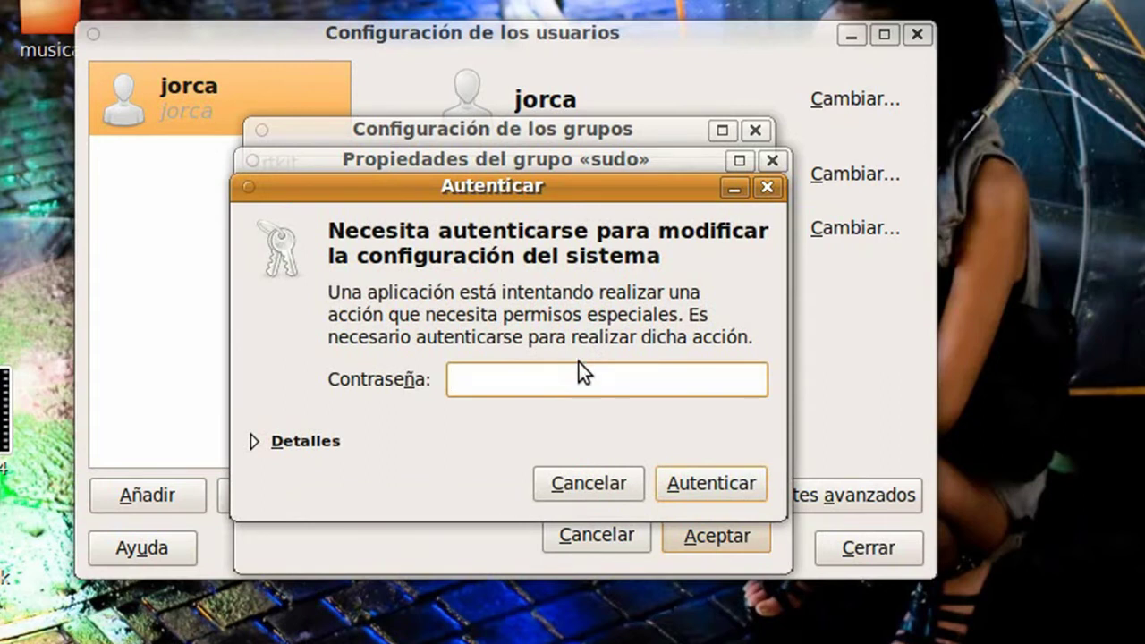
type("*********")
key("Return")
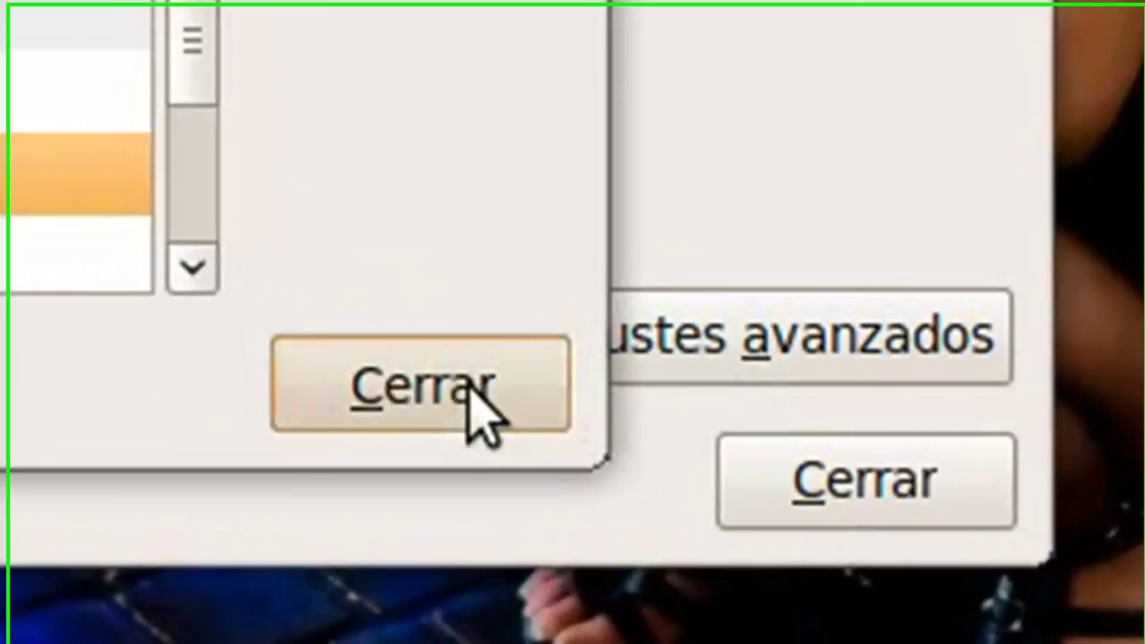
left_click(725, 513)
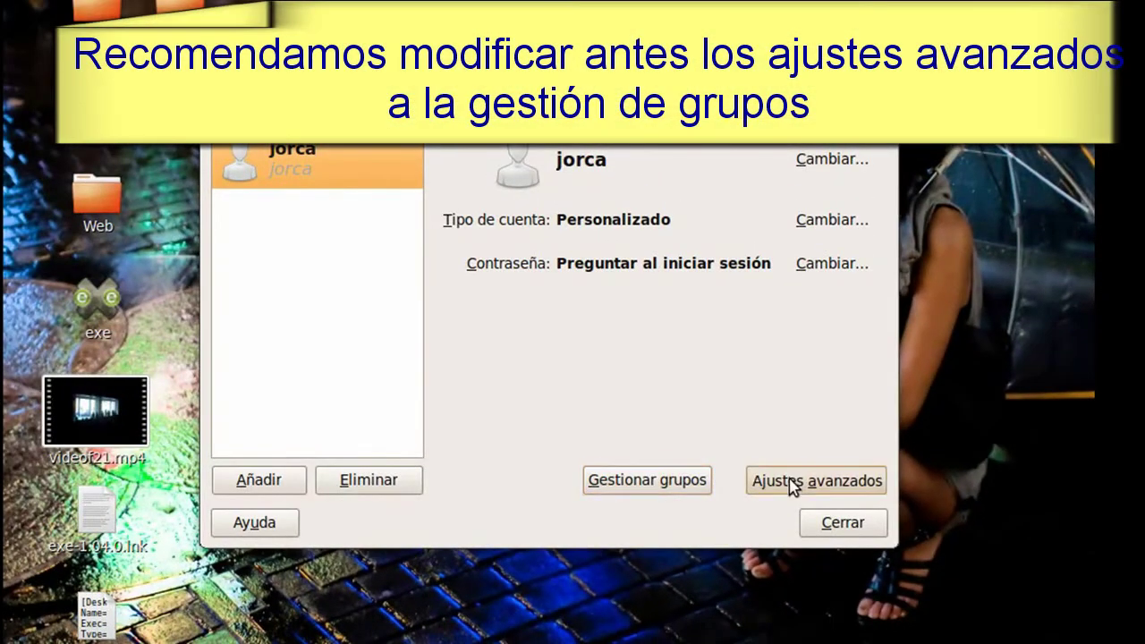
Step: Review the user's privileges and the Avanzado options in the advanced user settings, including sound device use, and cancel the dialog
left_click(791, 484)
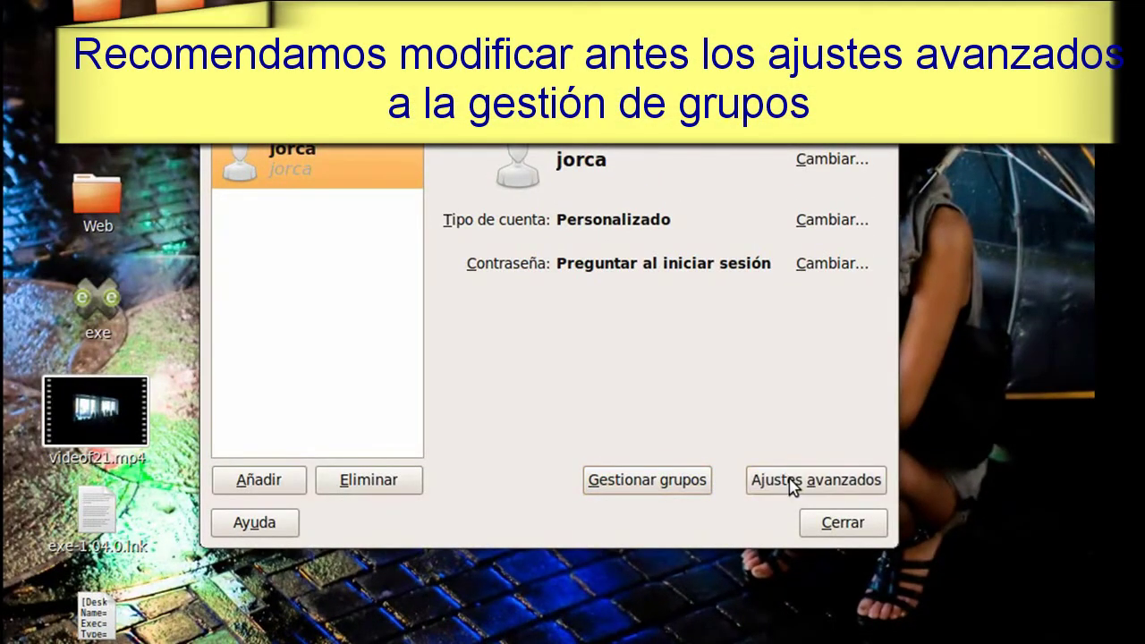
left_click(586, 260)
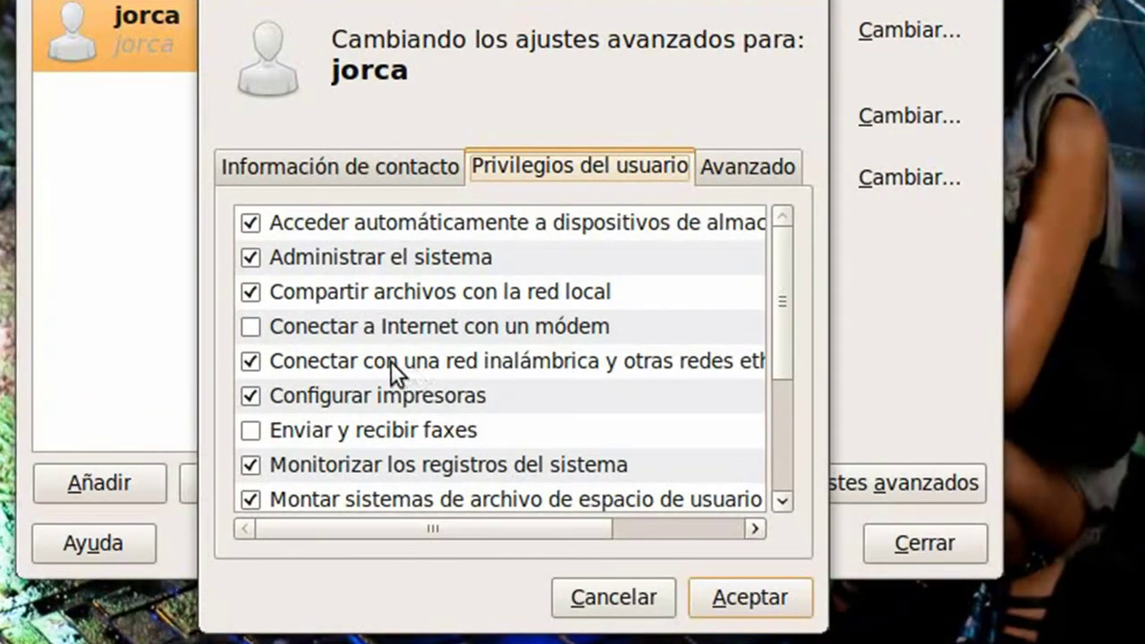
scroll(322, 315, "down", 1)
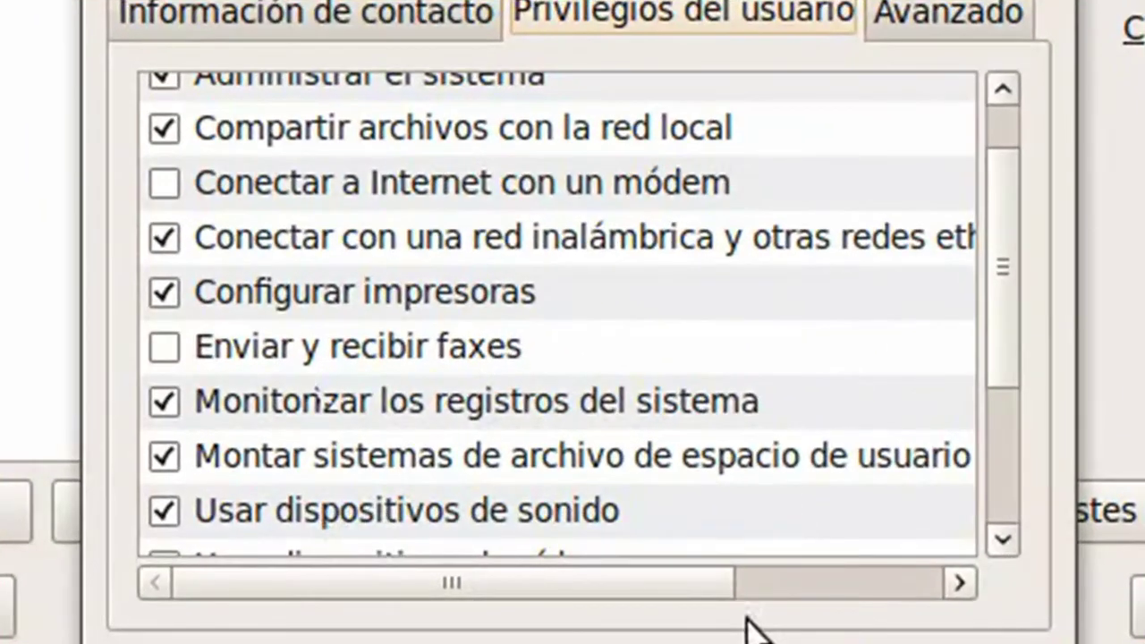
scroll(622, 506, "down", 2)
scroll(622, 505, "down", 3)
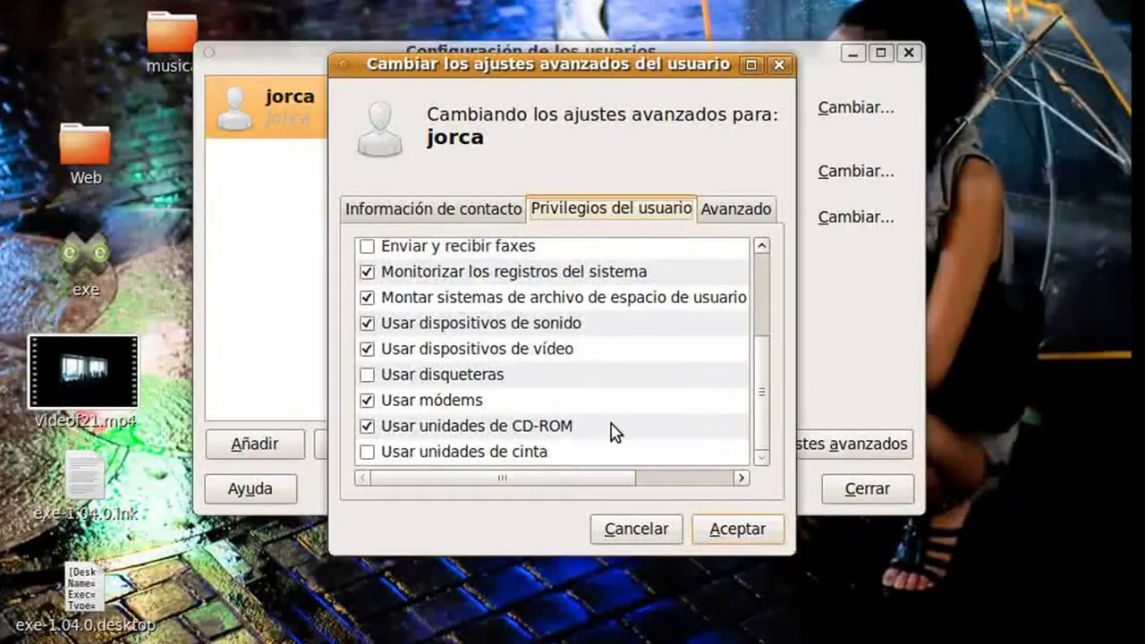
scroll(614, 430, "up", 6)
left_click(735, 221)
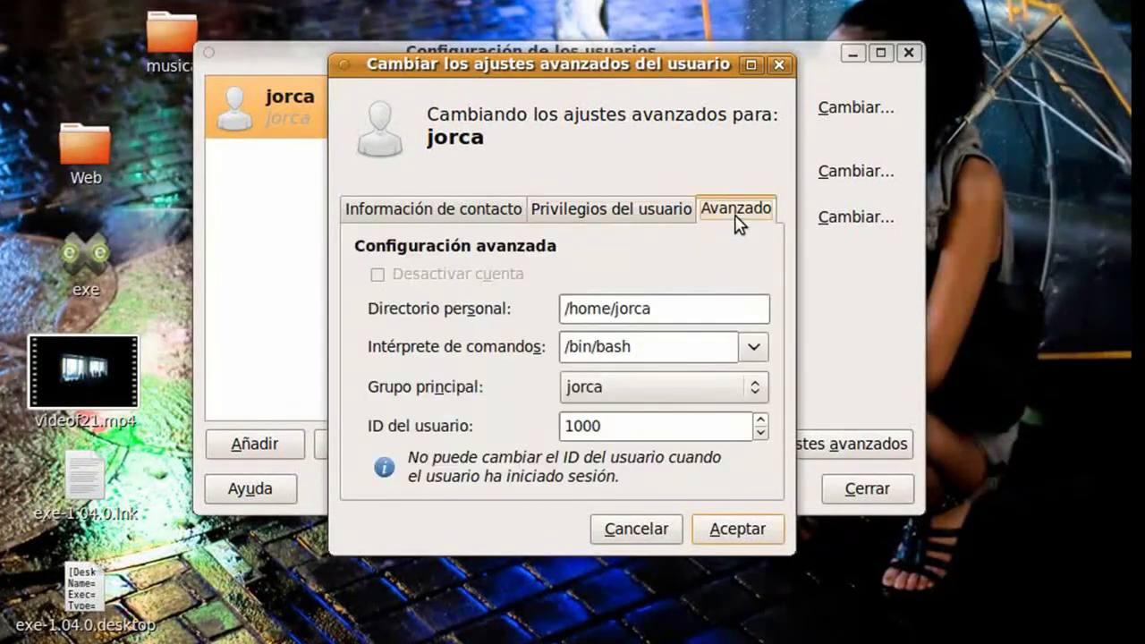
left_click(633, 211)
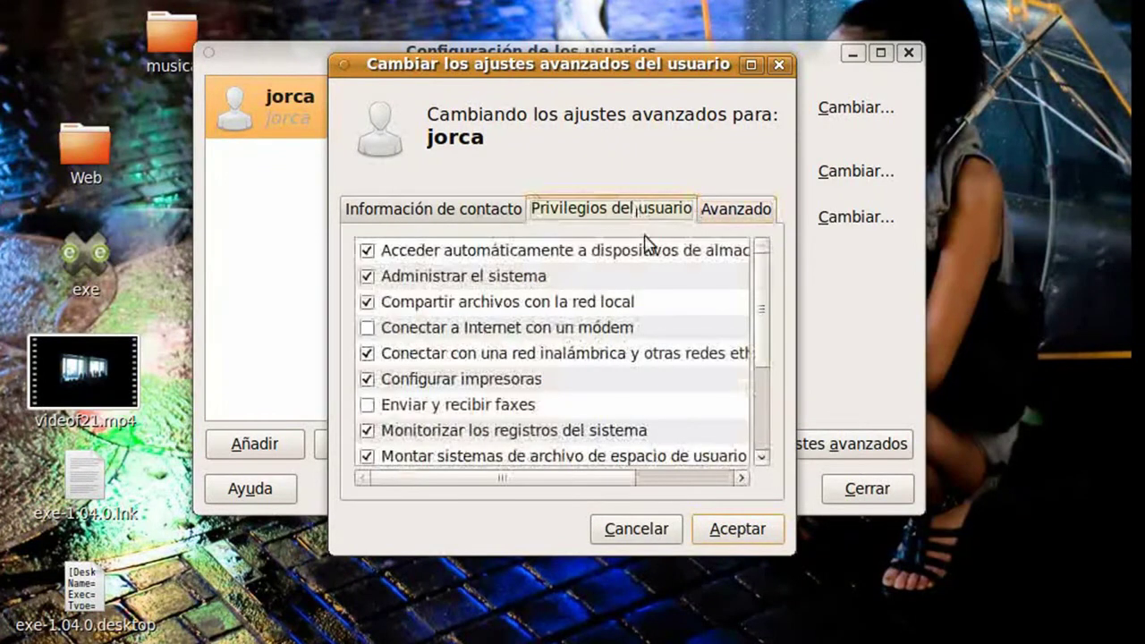
left_click(652, 530)
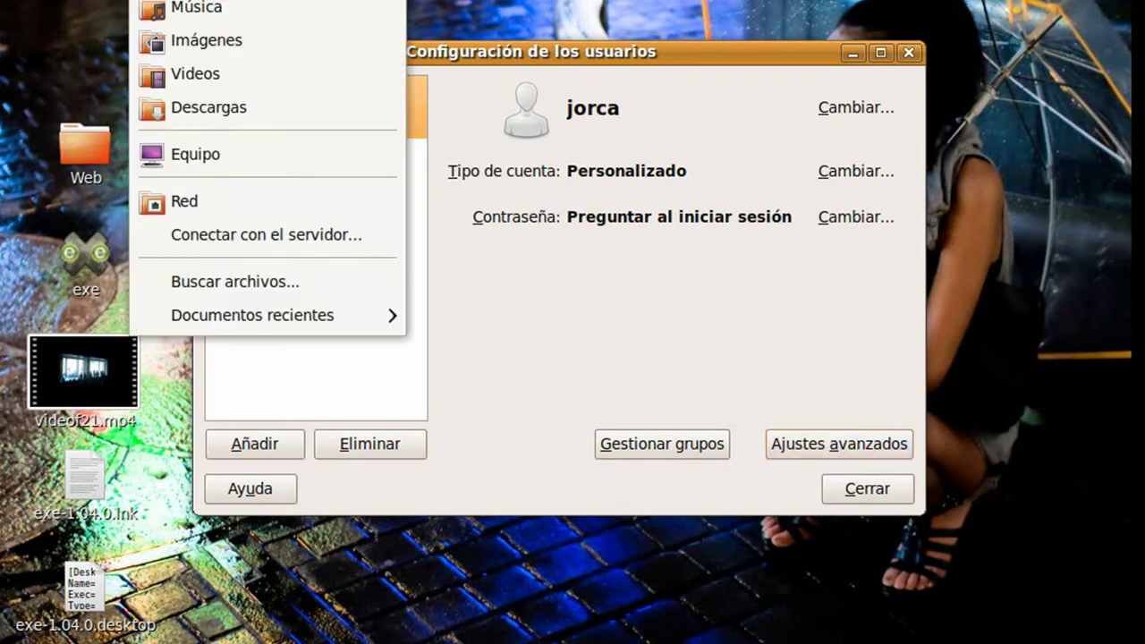
Step: Close the home folder's file browser window and open the permission settings of the pasar folder on the desktop
key("Escape")
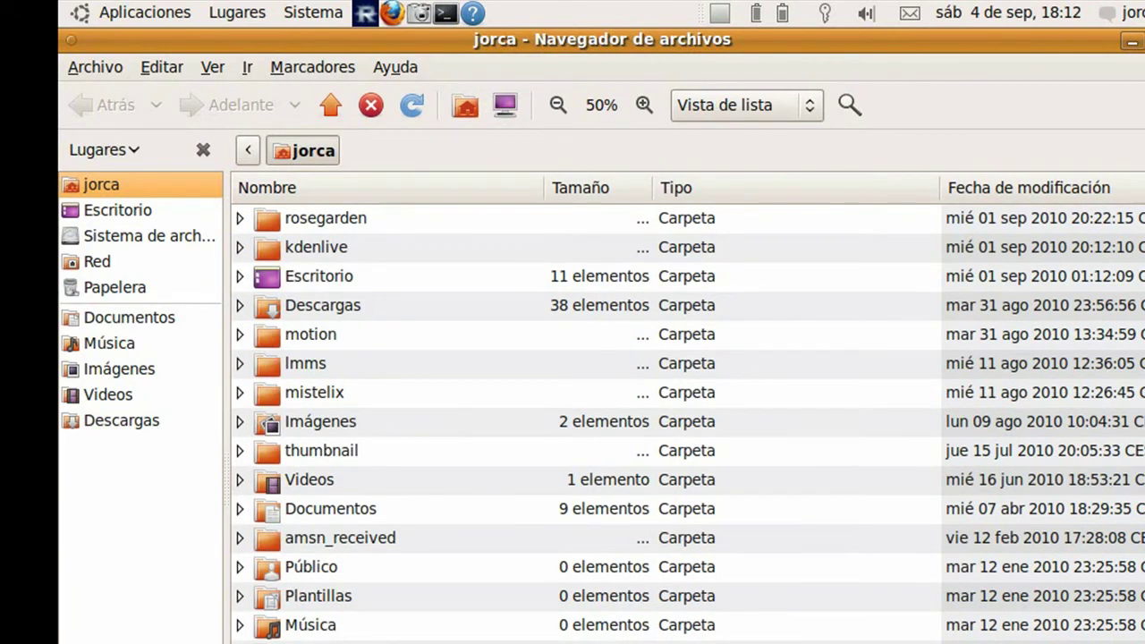
key("ctrl+w")
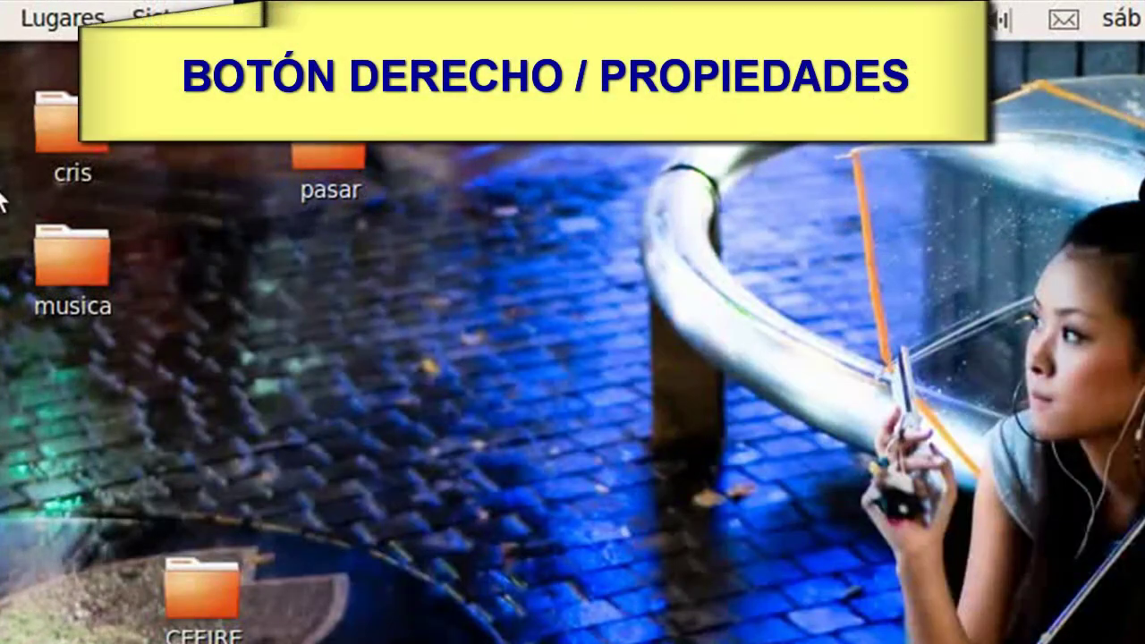
right_click(318, 152)
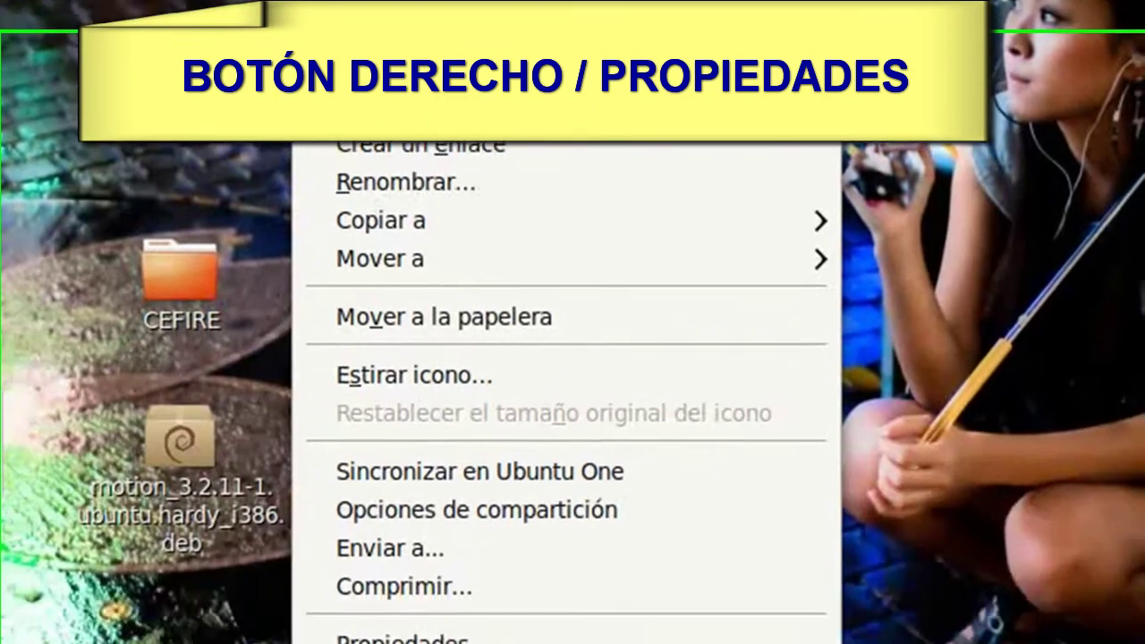
left_click(529, 641)
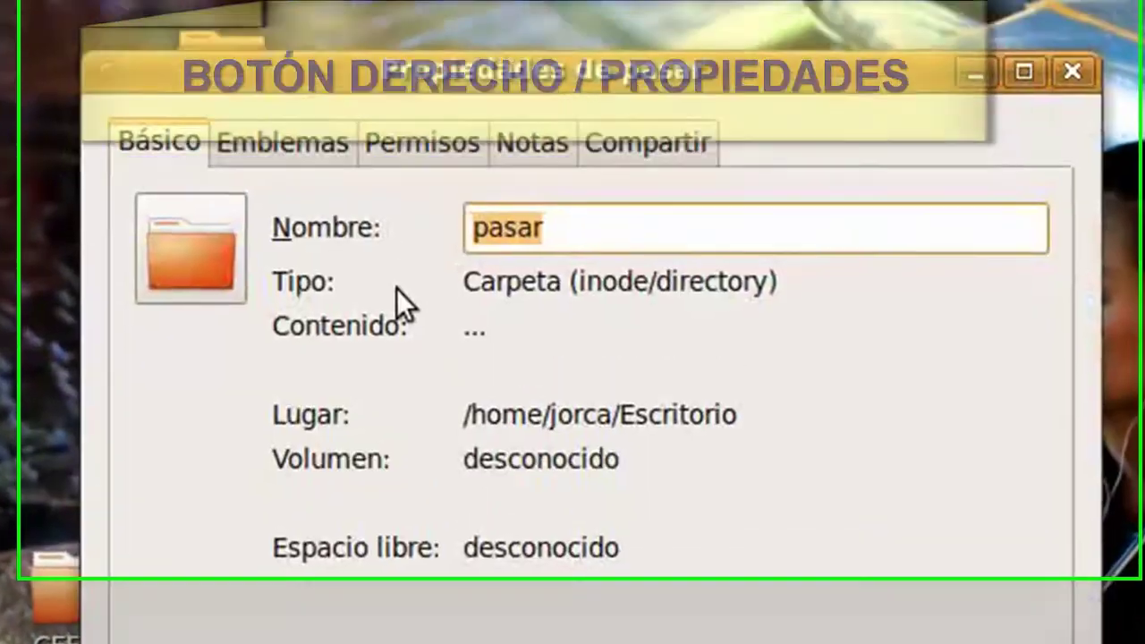
left_click(417, 145)
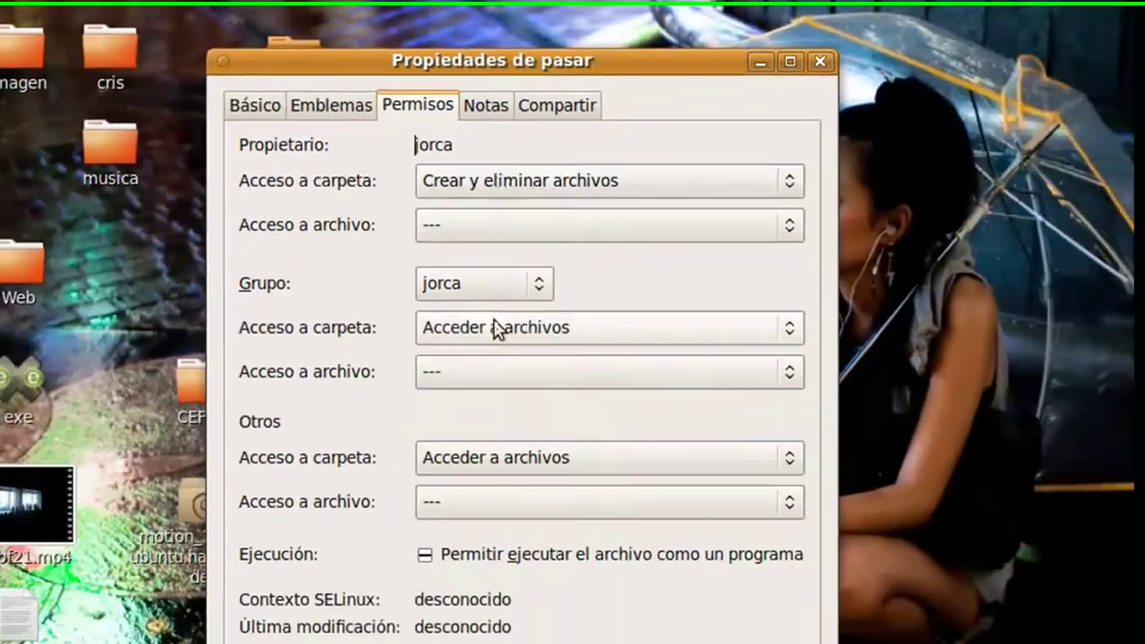
Step: Set the group's folder access to Crear y eliminar archivos and its file access to Lectura y escritura
left_click(541, 569)
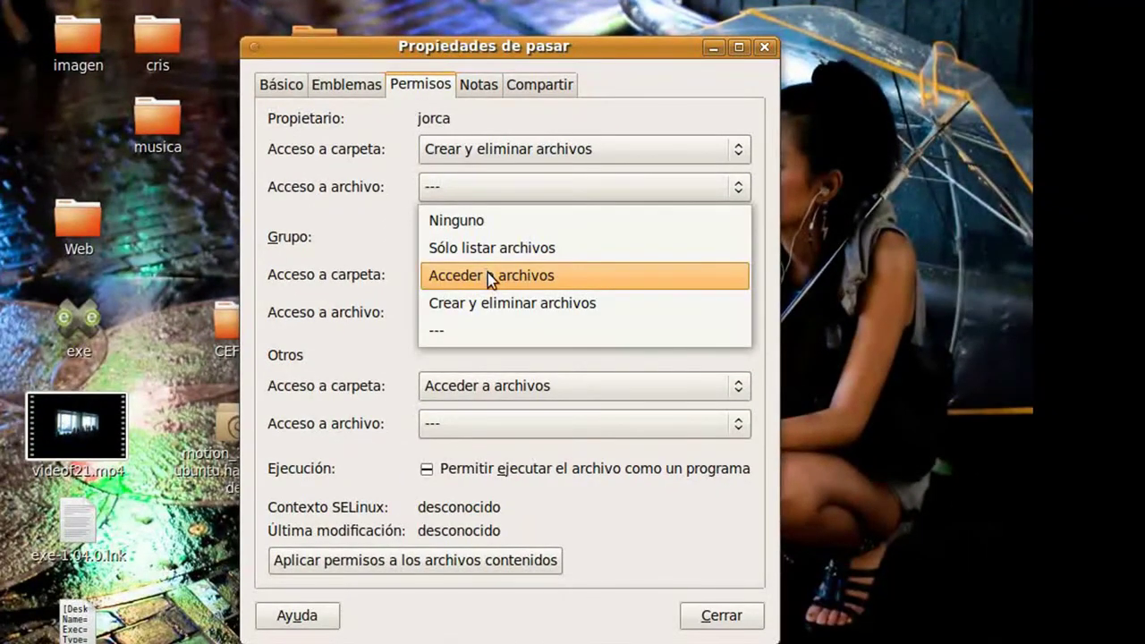
left_click(495, 304)
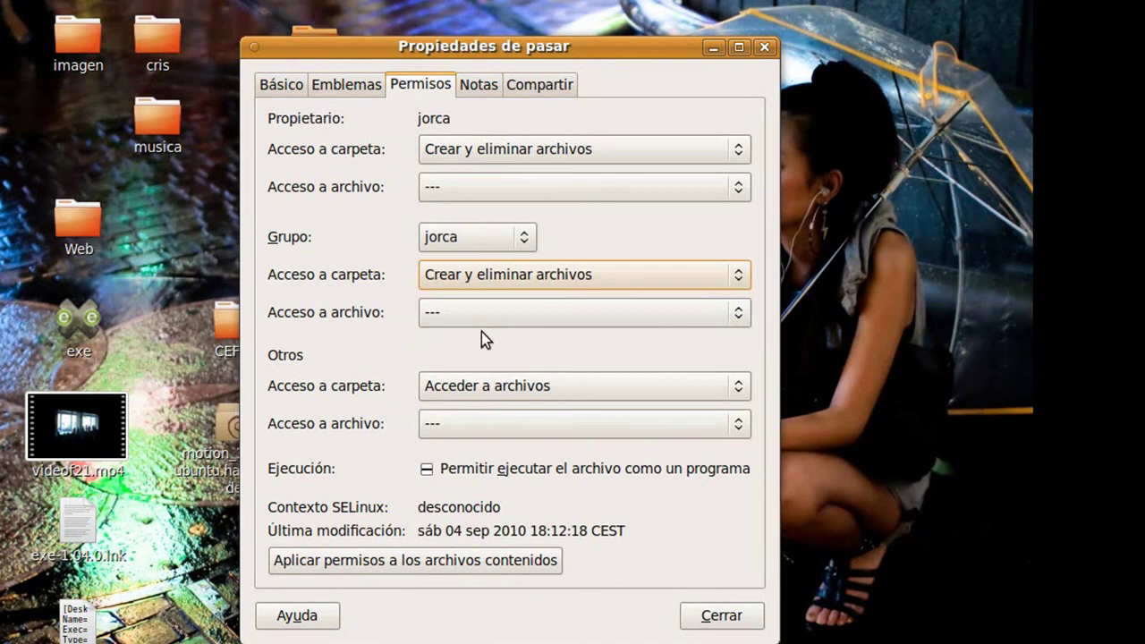
left_click(481, 338)
left_click(472, 287)
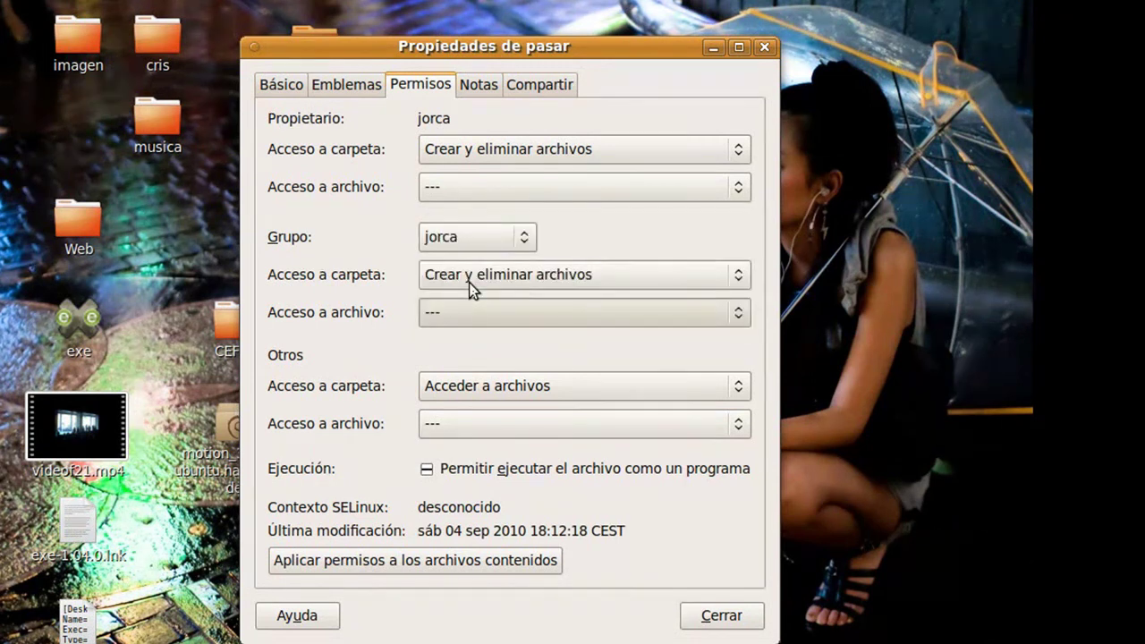
Step: Set the folder access for Otros to Crear y eliminar archivos and file access to Lectura y escritura, and apply the permissions to the contained files
left_click(475, 385)
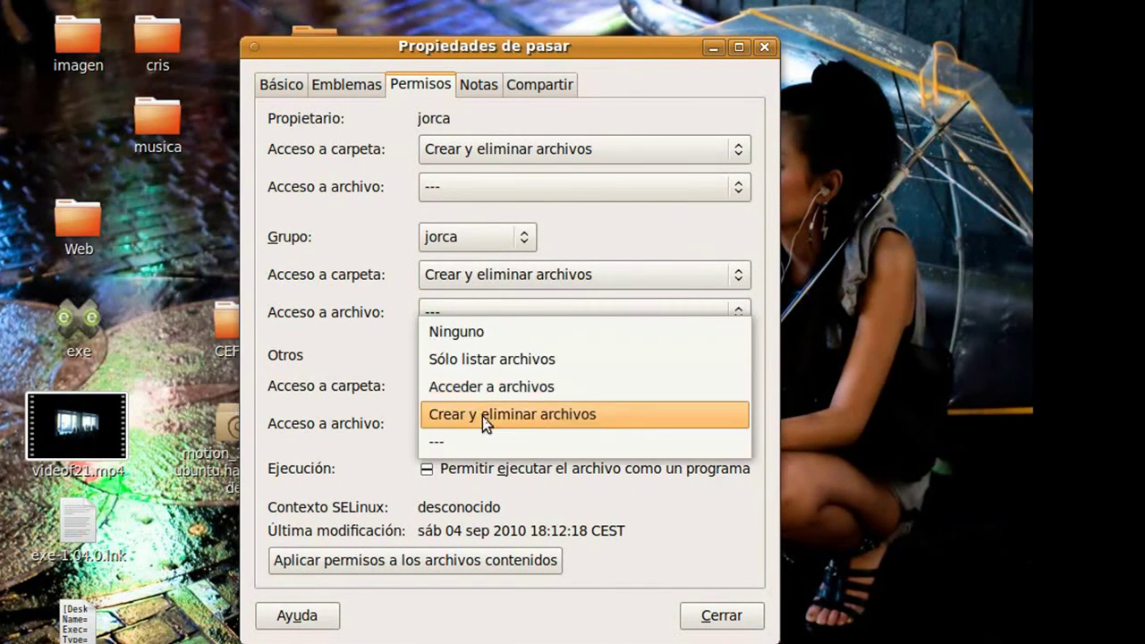
left_click(482, 416)
left_click(479, 428)
left_click(474, 400)
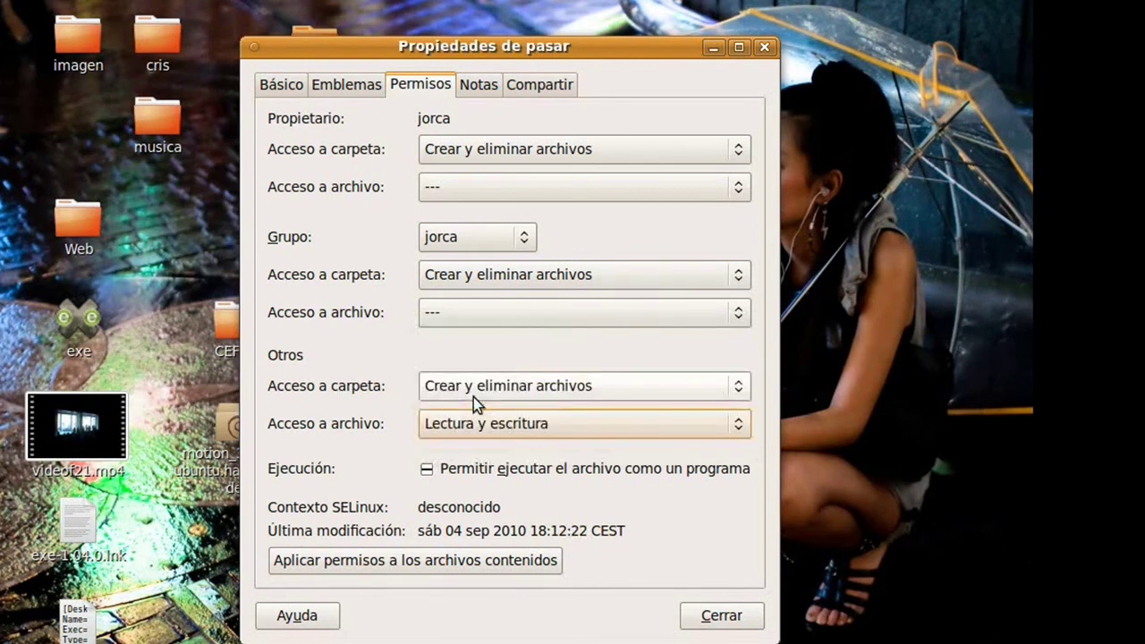
left_click(517, 556)
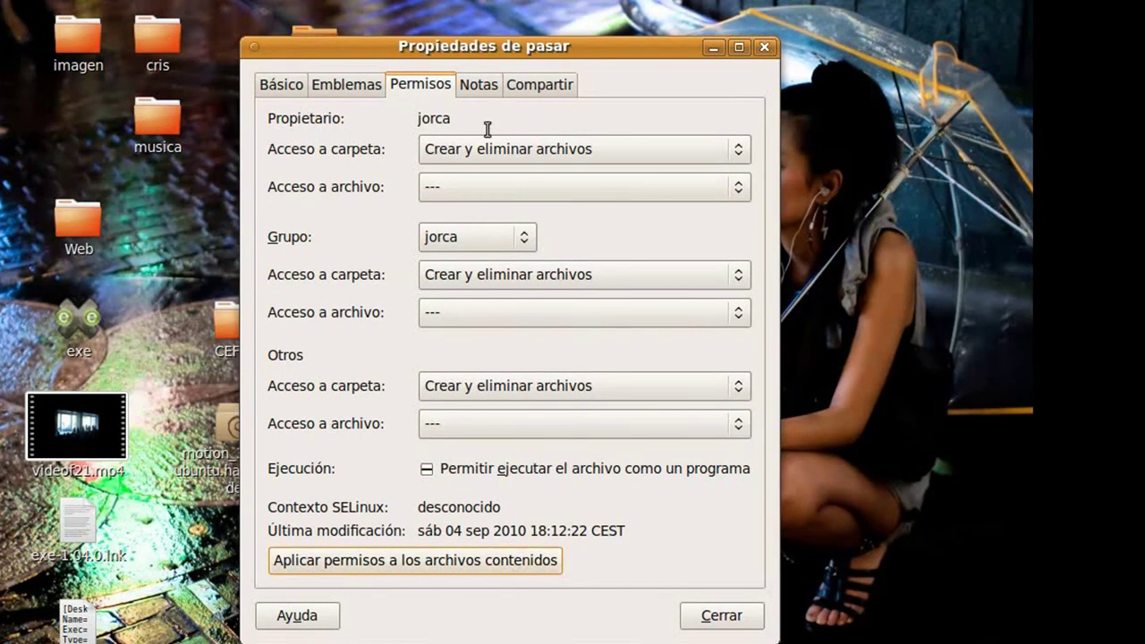
Step: Try to set the owner's file access to Lectura y escritura and close the folder's properties
left_click(494, 188)
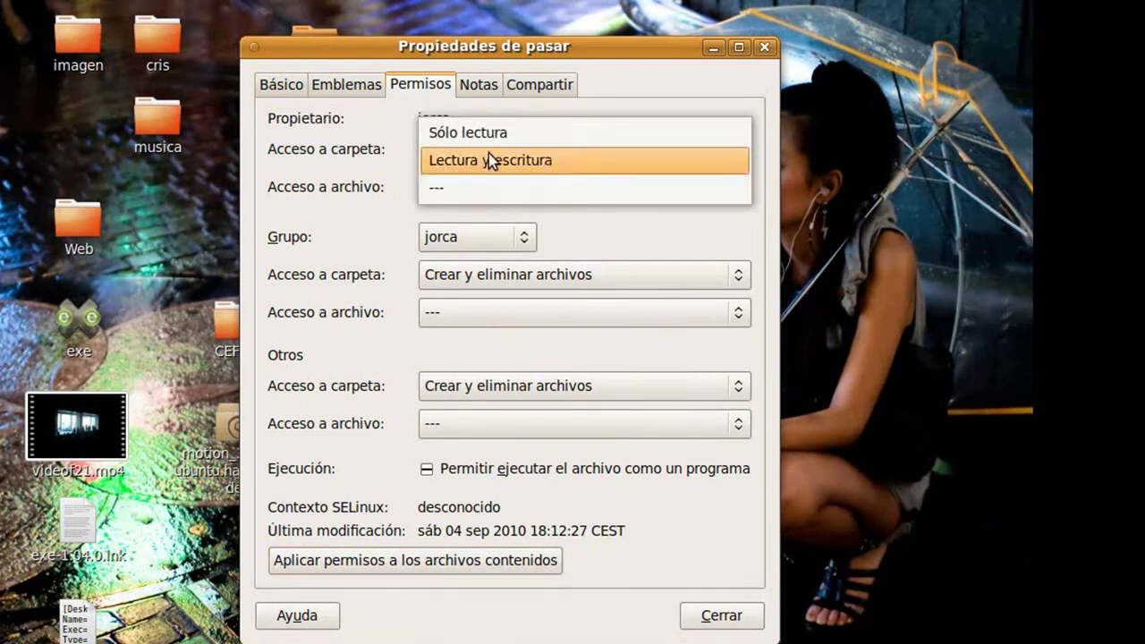
left_click(489, 160)
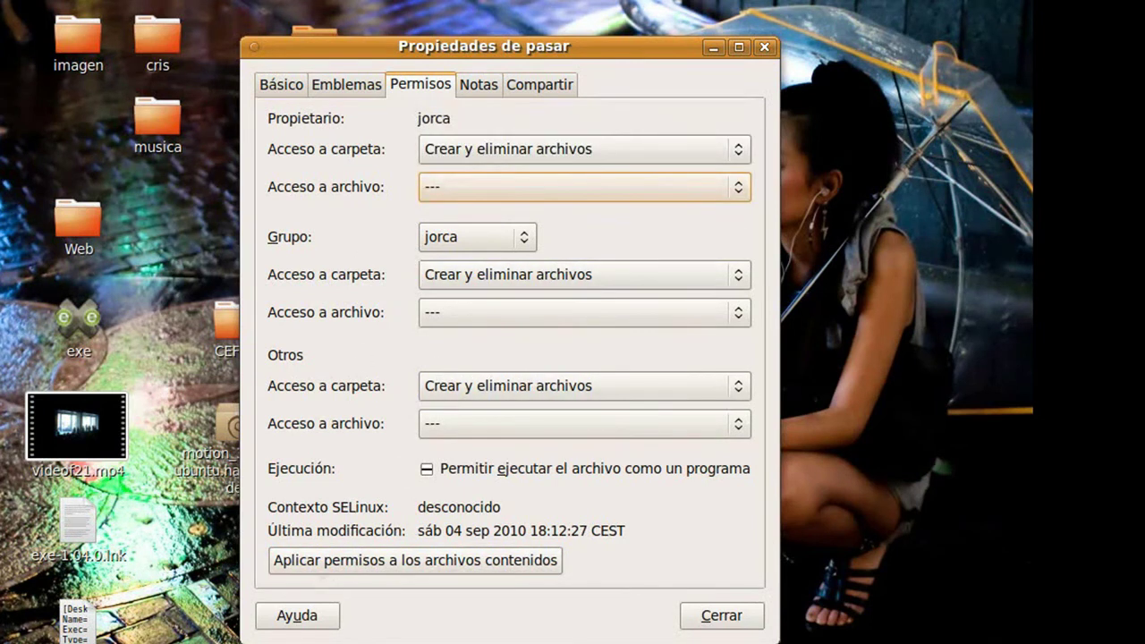
left_click(709, 623)
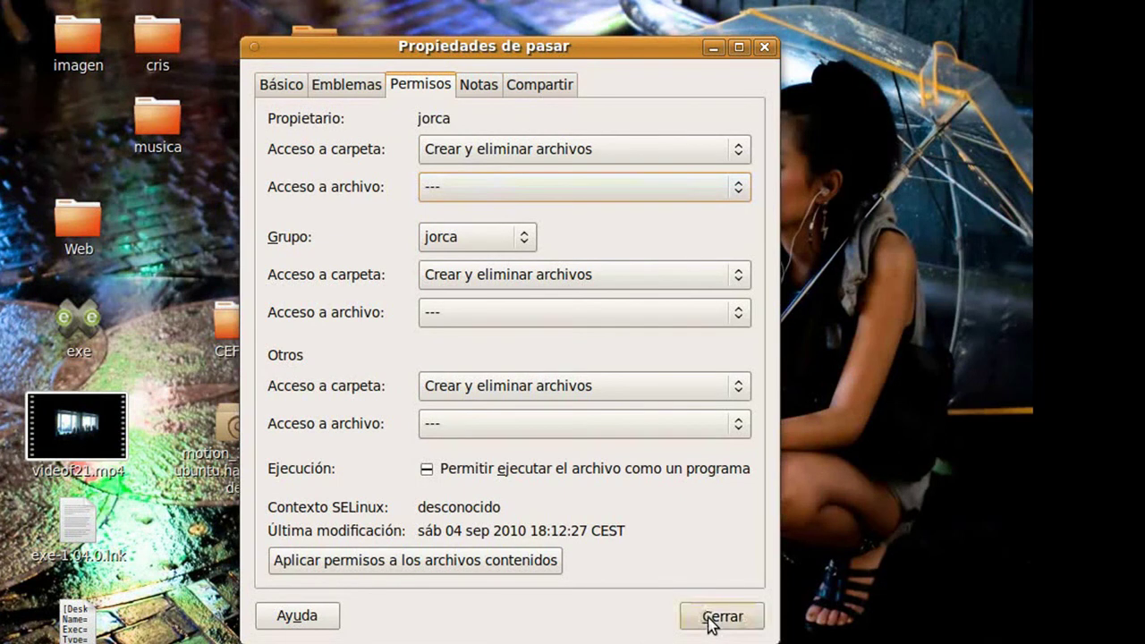